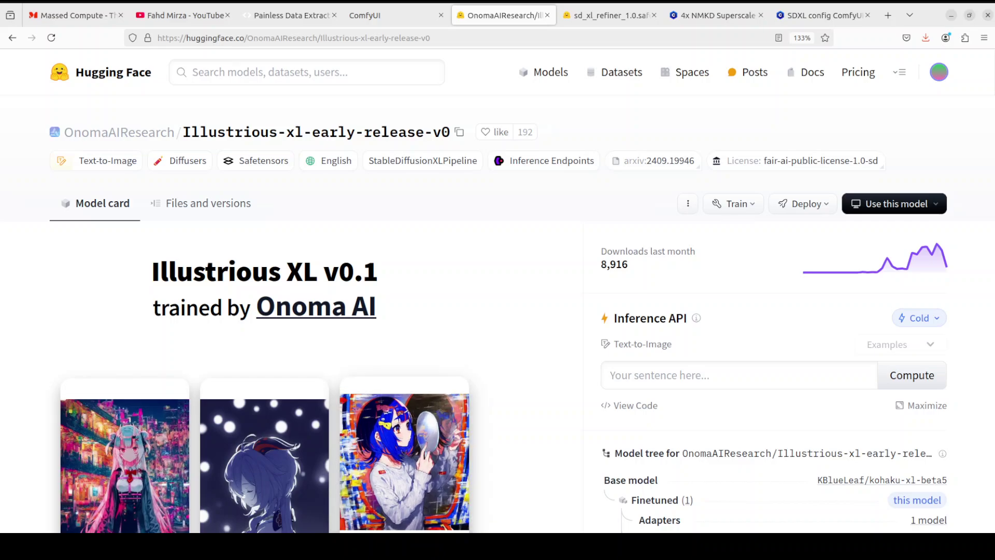
scroll(498, 291, "down", 1)
scroll(497, 290, "down", 3)
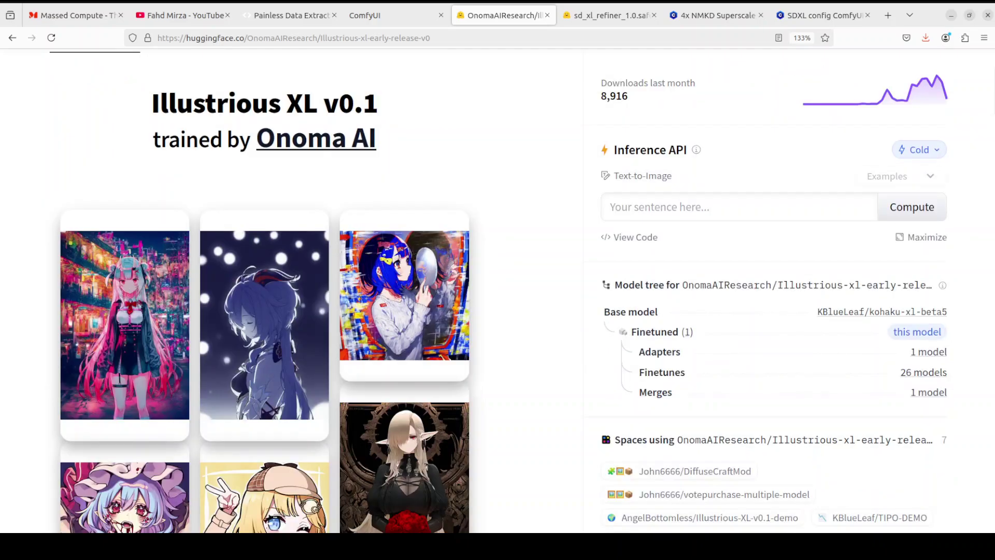
scroll(497, 291, "down", 2)
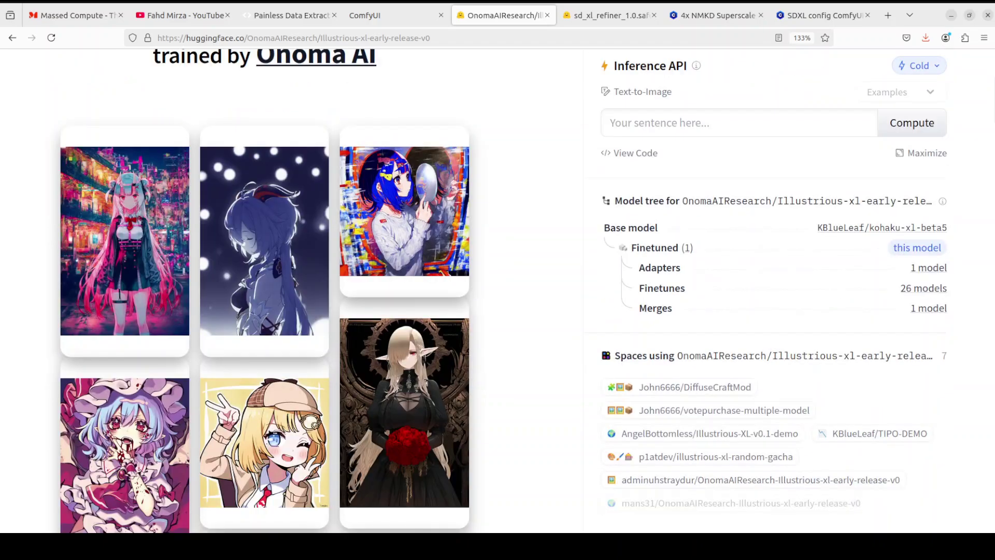
scroll(498, 290, "down", 3)
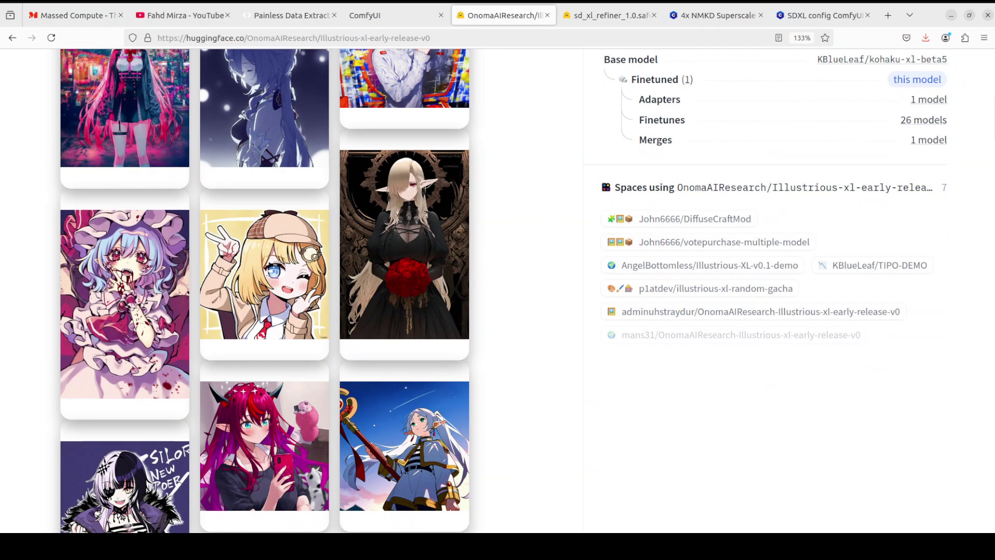
scroll(497, 290, "down", 5)
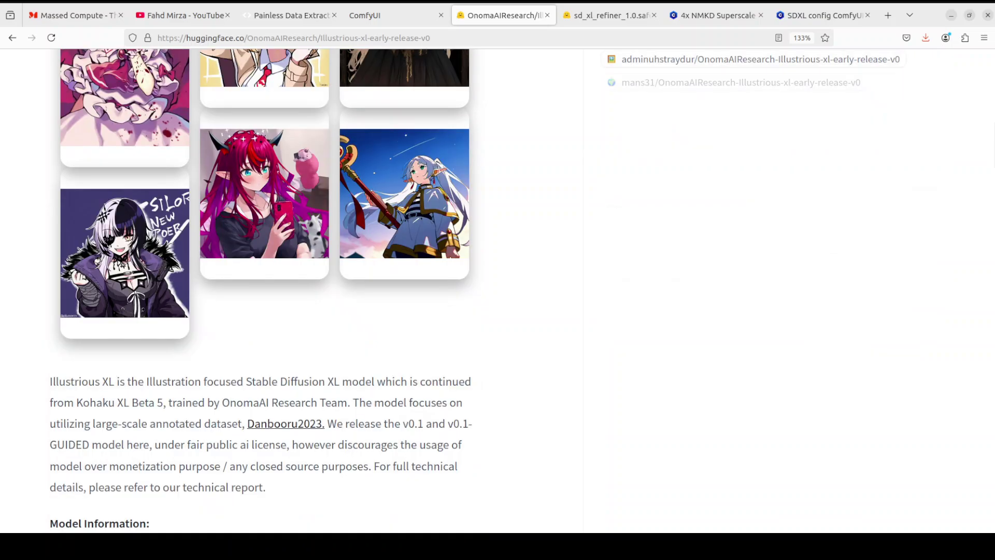
scroll(497, 291, "up", 5)
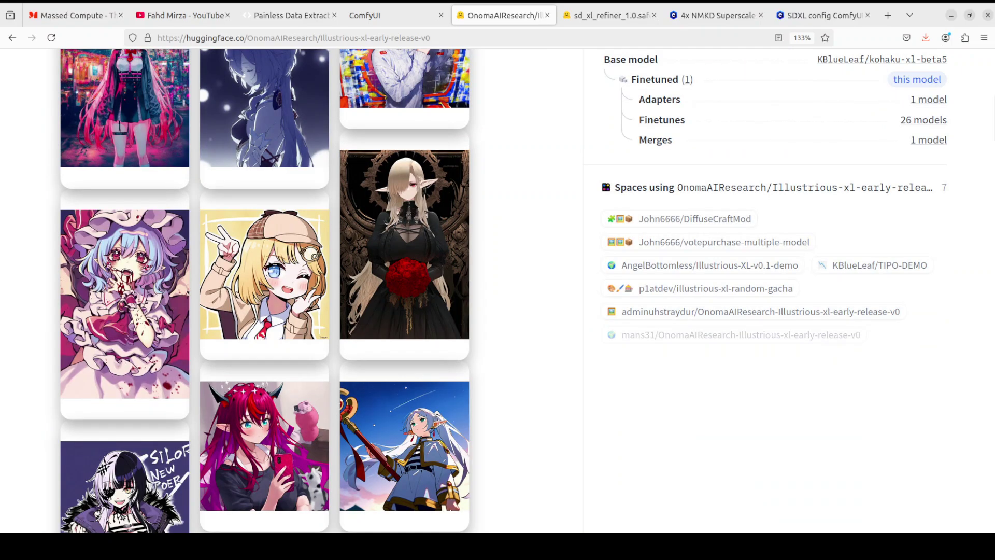
scroll(497, 290, "up", 3)
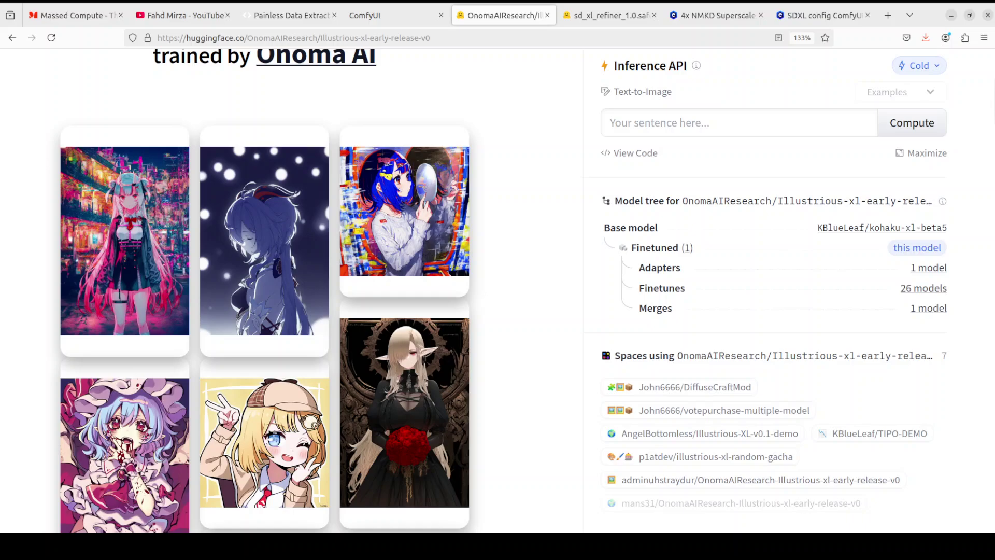
scroll(498, 290, "up", 5)
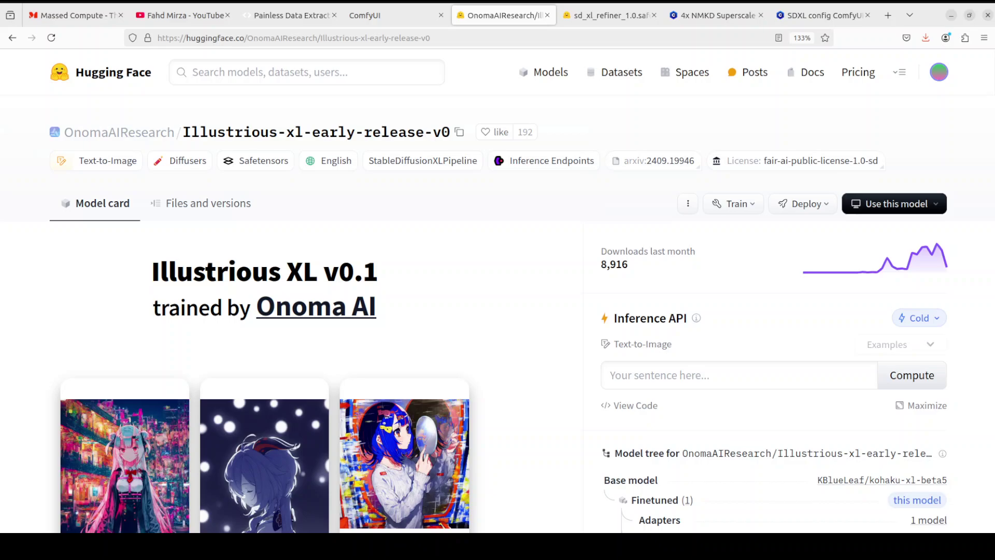
- Switch to the Massed Compute homepage at massedcompute.com
left_click(67, 16)
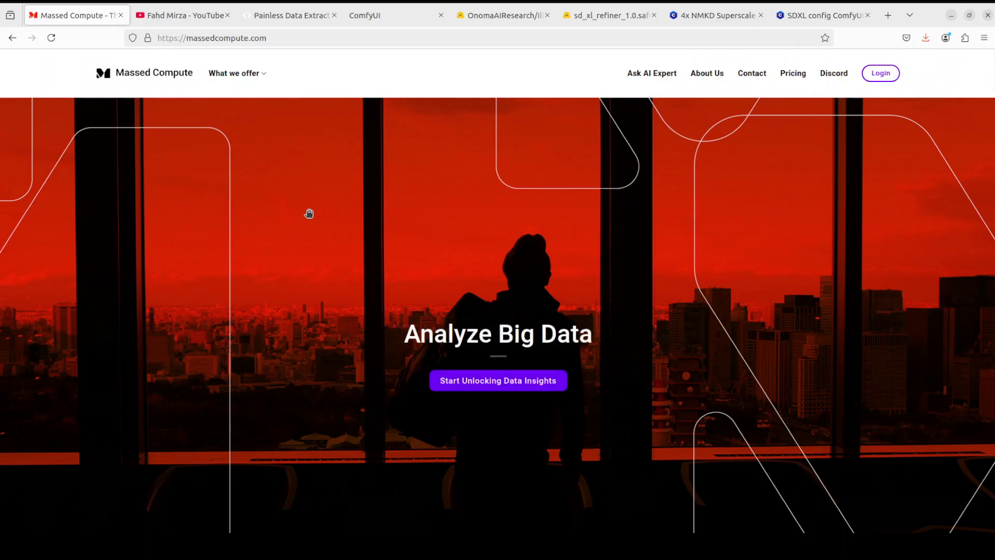
- Return to the ComfyUI Illustrious XL base-plus-refiner workflow showing its two generated images
left_click(387, 17)
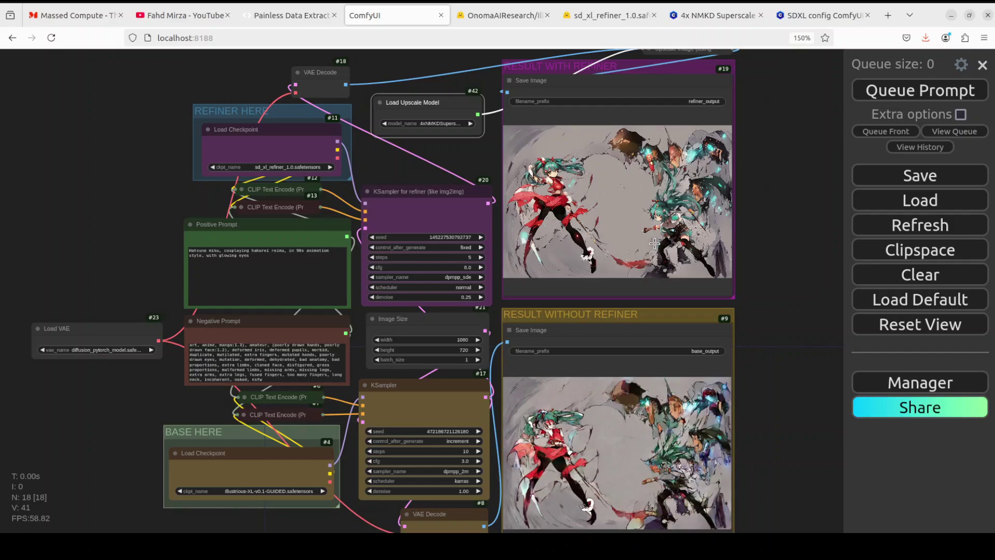
- Show the channel's YouTube search results for 'comfyui', led by the Easiest Tutorial on ComfyUI video
left_click(183, 20)
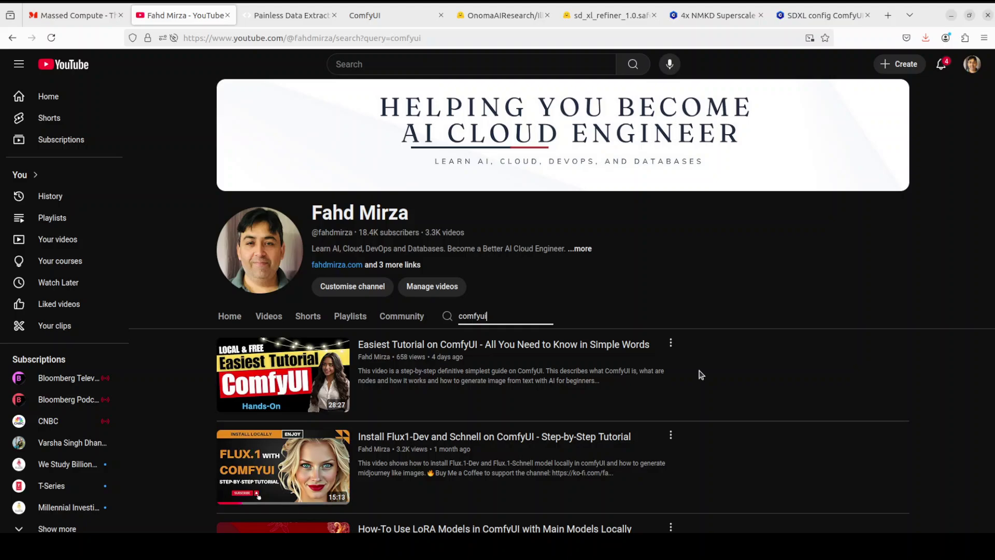
mouse_move(550, 381)
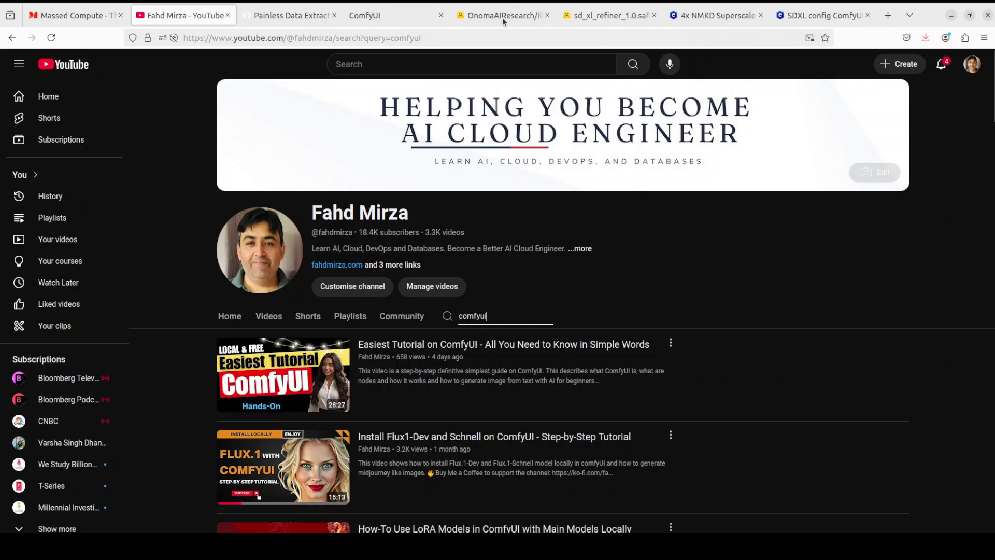
- Flip between the ComfyUI workflow and the Illustrious XL model page on Hugging Face
left_click(364, 15)
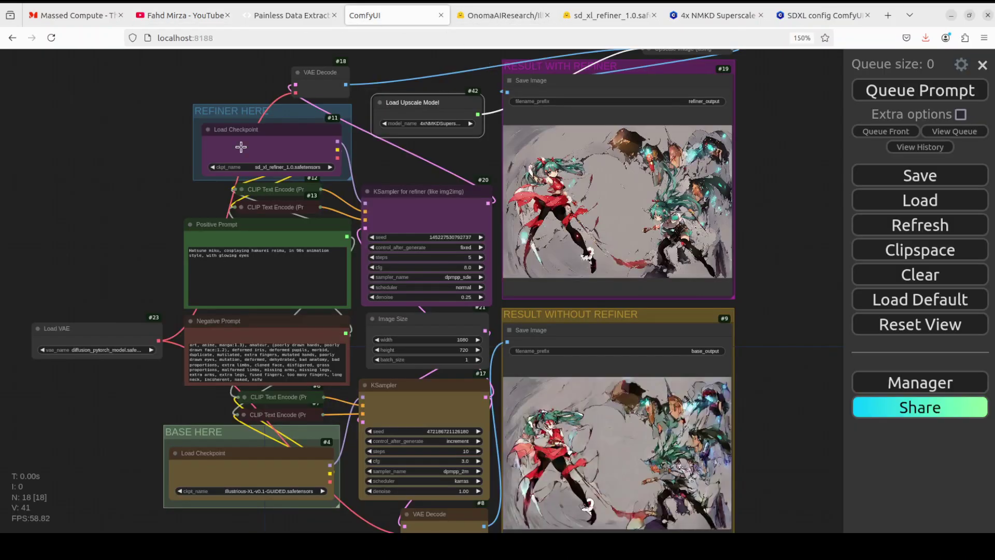
left_click(494, 16)
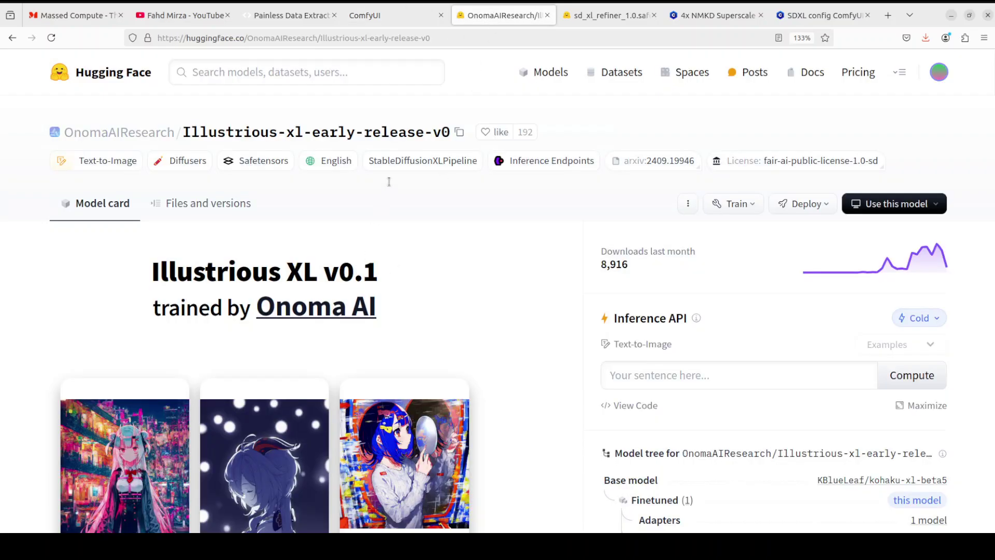
left_click(390, 16)
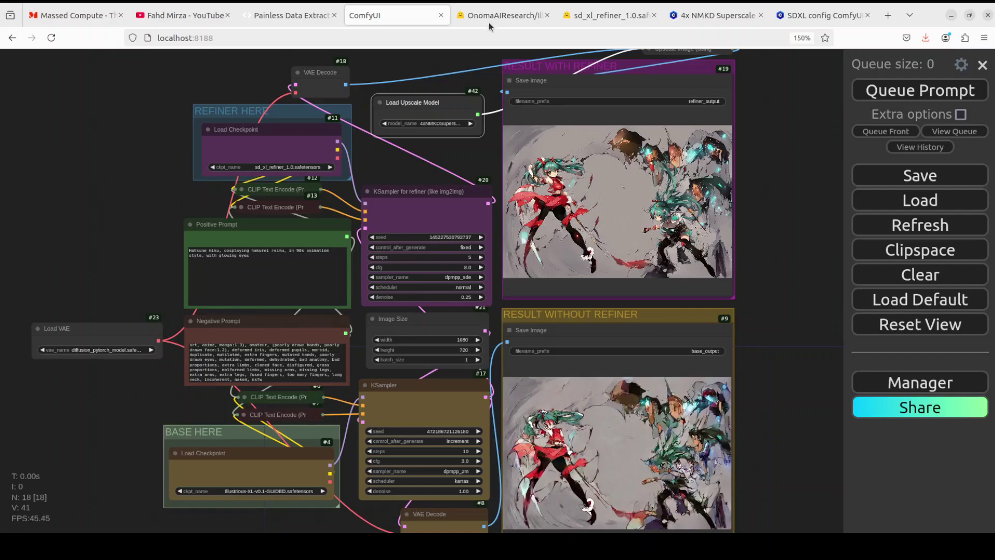
mouse_move(494, 21)
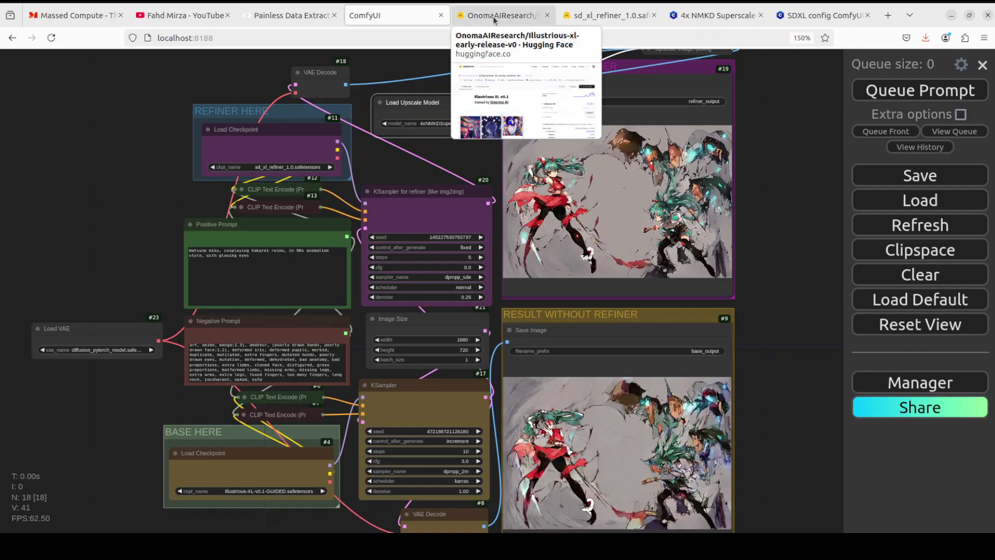
left_click(487, 17)
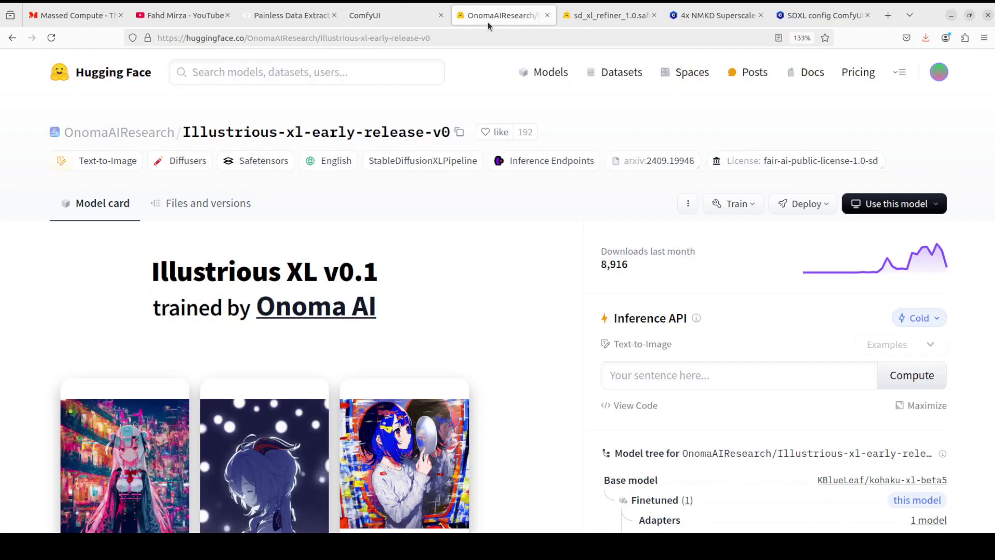
- Open the Illustrious-XL-v0.1-GUIDED.safetensors file page from the repository's Files and versions
left_click(202, 210)
scroll(399, 365, "down", 4)
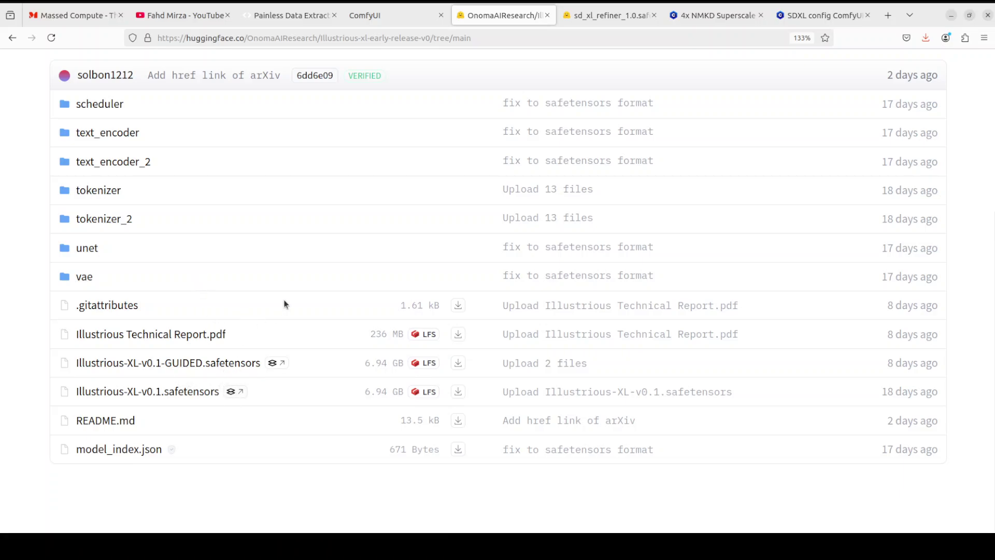
left_click(192, 366)
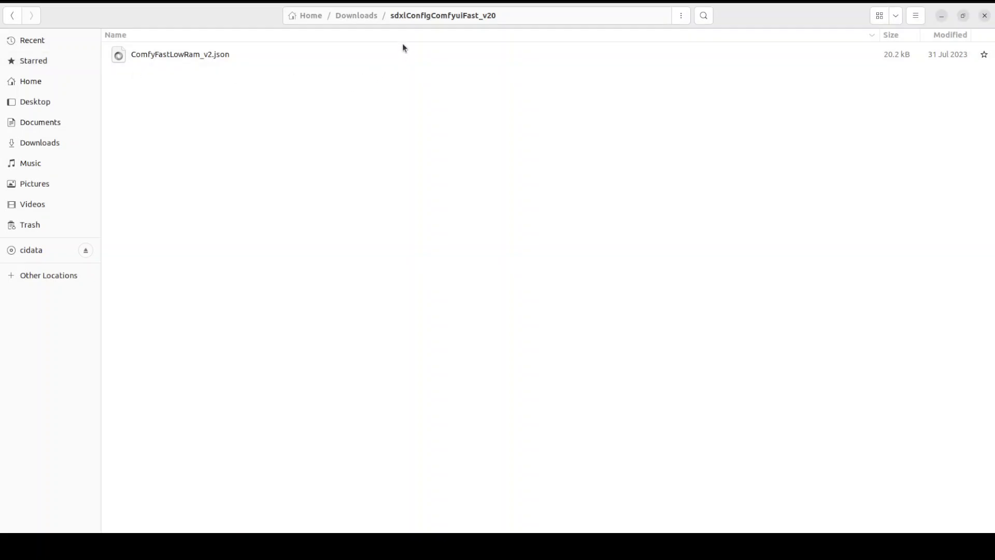
- Navigate from Downloads to Home > ComfyUI > models > checkpoints in Files
left_click(352, 16)
left_click(21, 84)
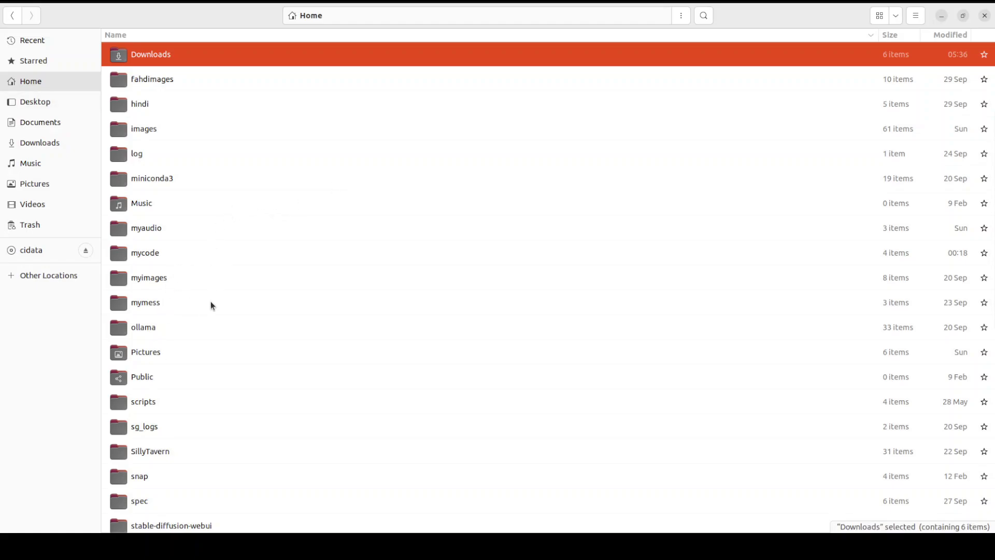
scroll(211, 300, "up", 3)
double_click(145, 105)
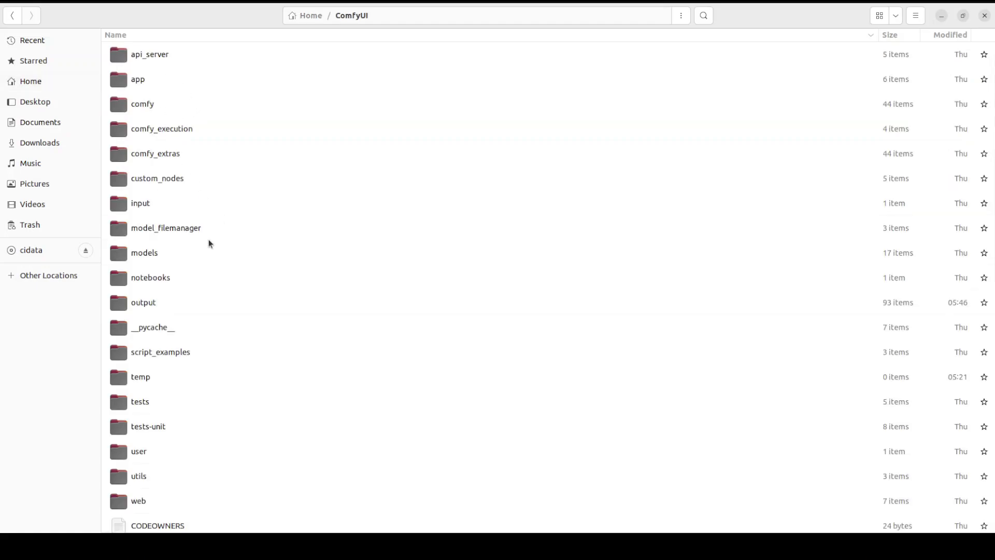
double_click(147, 253)
double_click(166, 55)
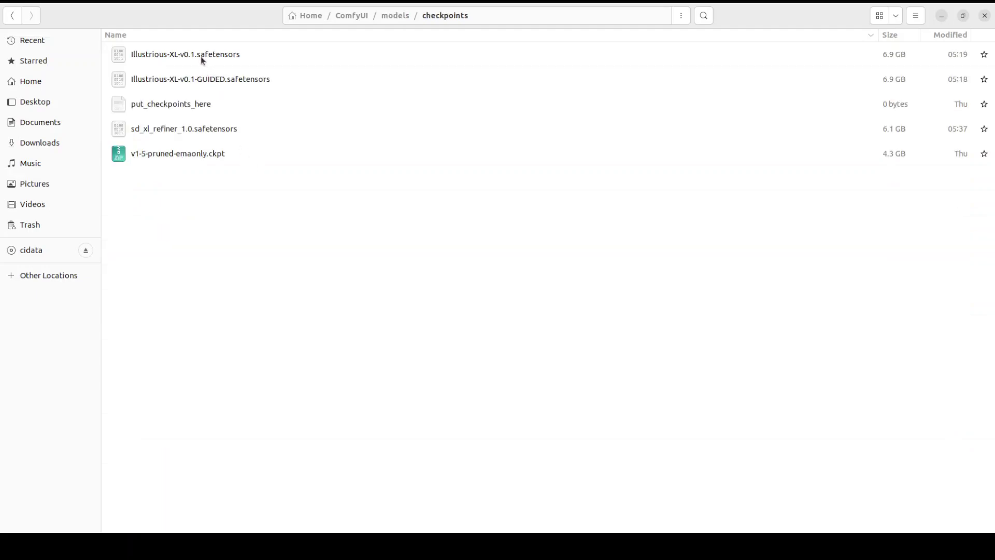
- Select the Illustrious-XL-v0.1 and GUIDED checkpoint files, then minimize Files
left_click(201, 56)
left_click(197, 82)
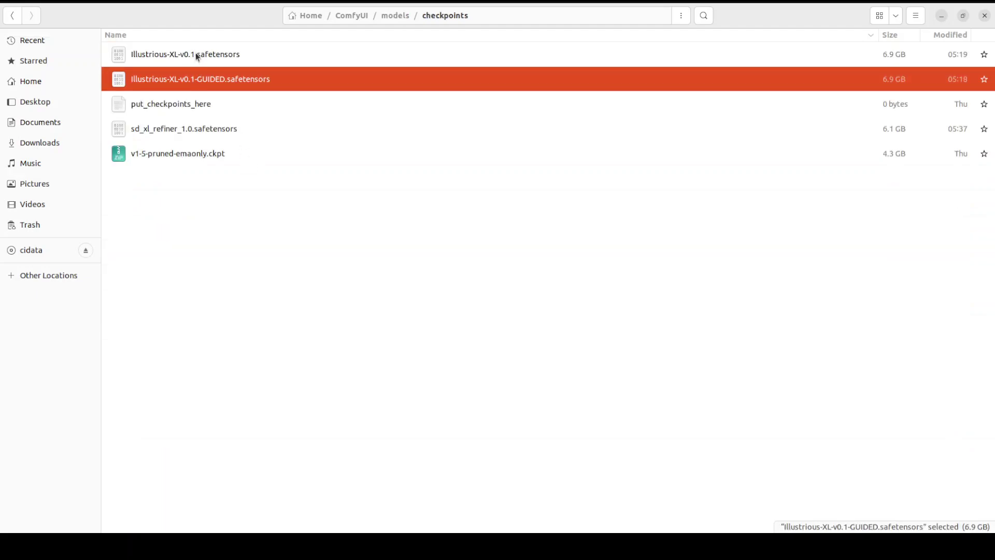
left_click(196, 54)
left_click(191, 76)
left_click(941, 16)
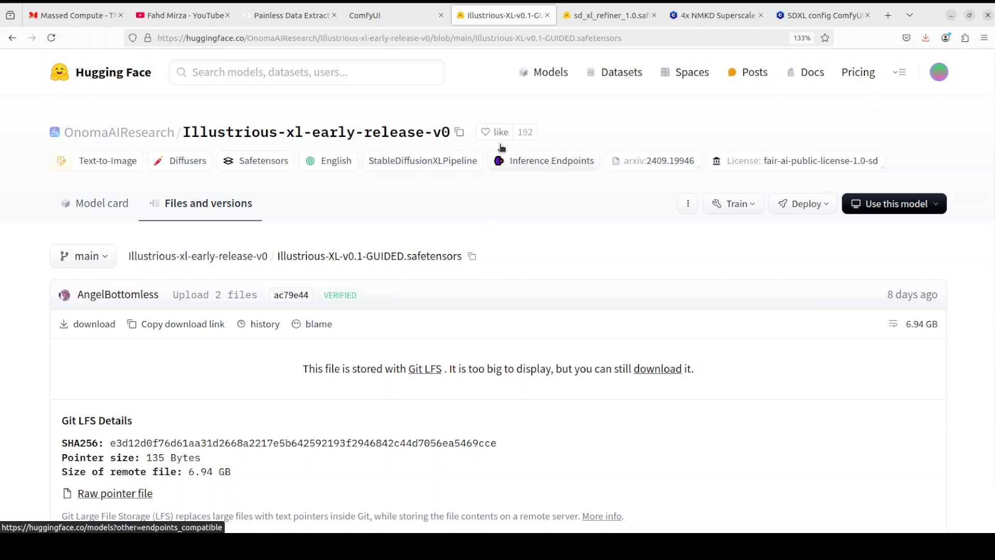
- Match the sd_xl_refiner_1.0.safetensors Hugging Face page (6.08 GB) against the checkpoints folder copy
left_click(608, 17)
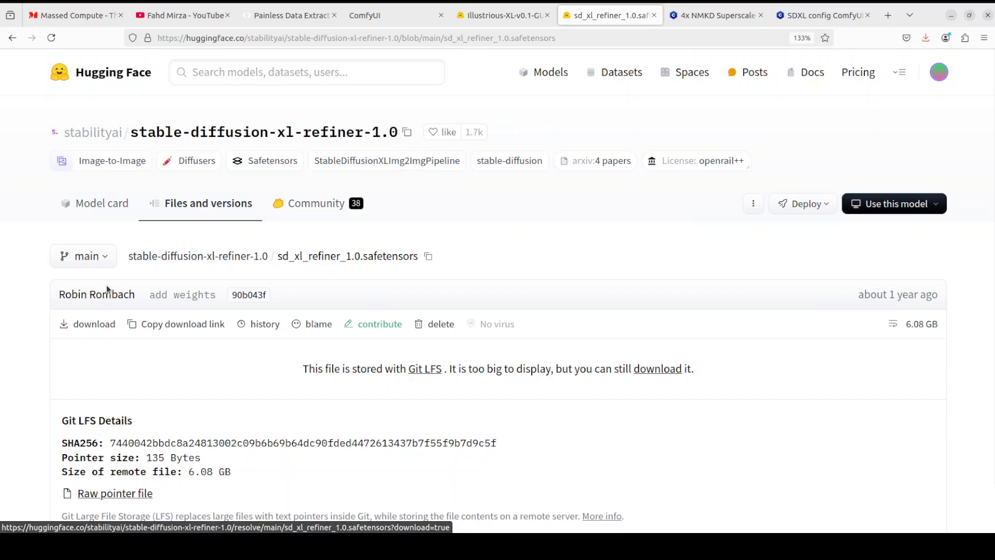
key("alt+Tab")
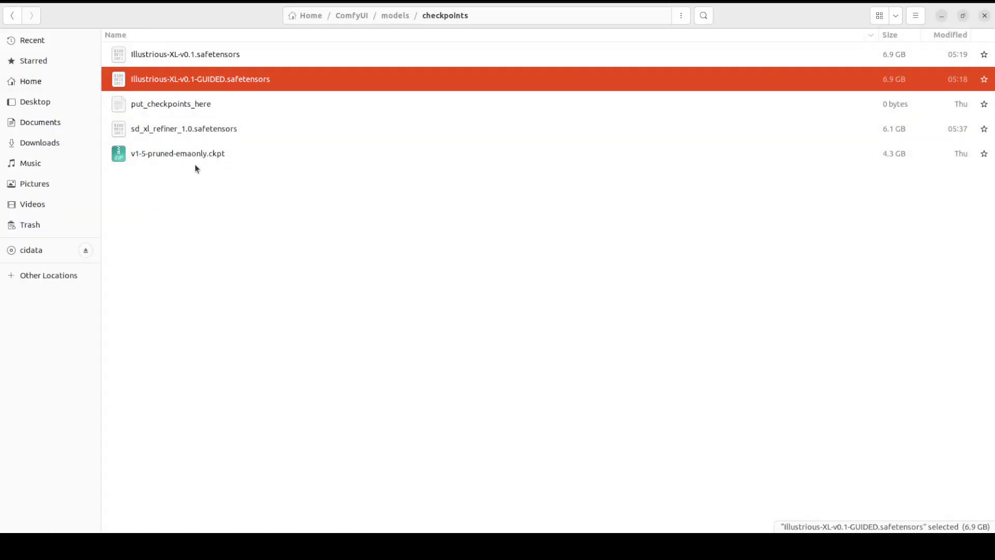
left_click(185, 126)
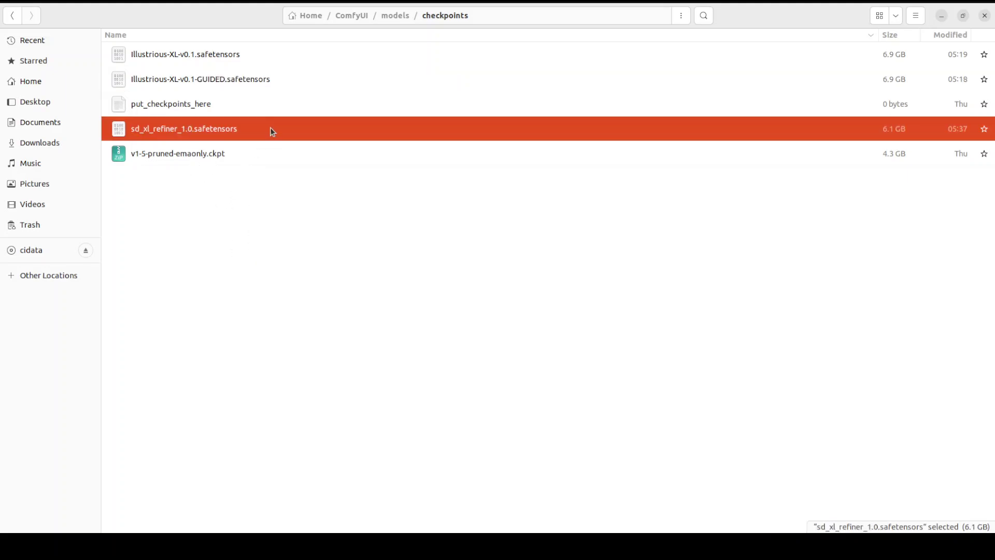
left_click(941, 16)
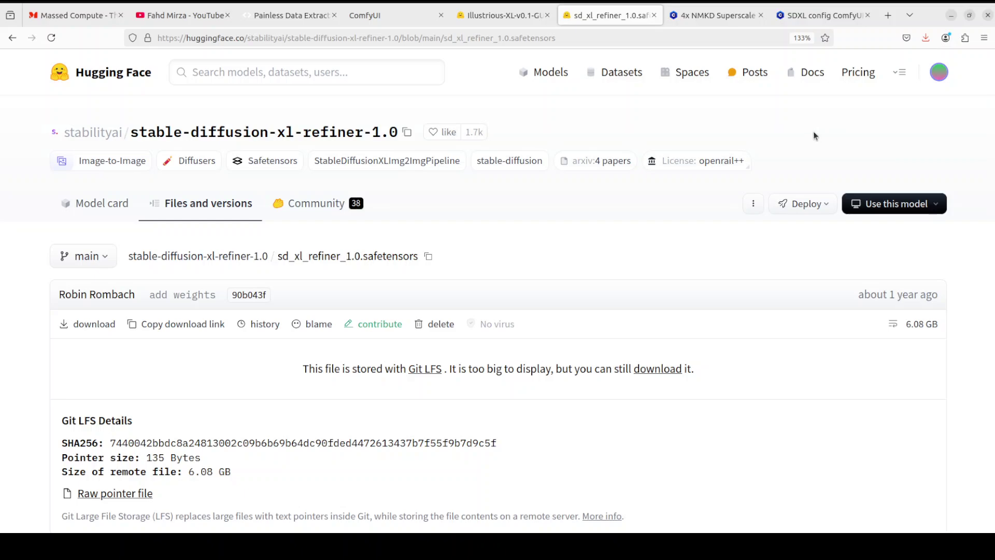
- Check the Civitai 4x NMKD Superscale page, find 4xNMKDSuperscale in upscale_models, then return to ComfyUI
left_click(712, 16)
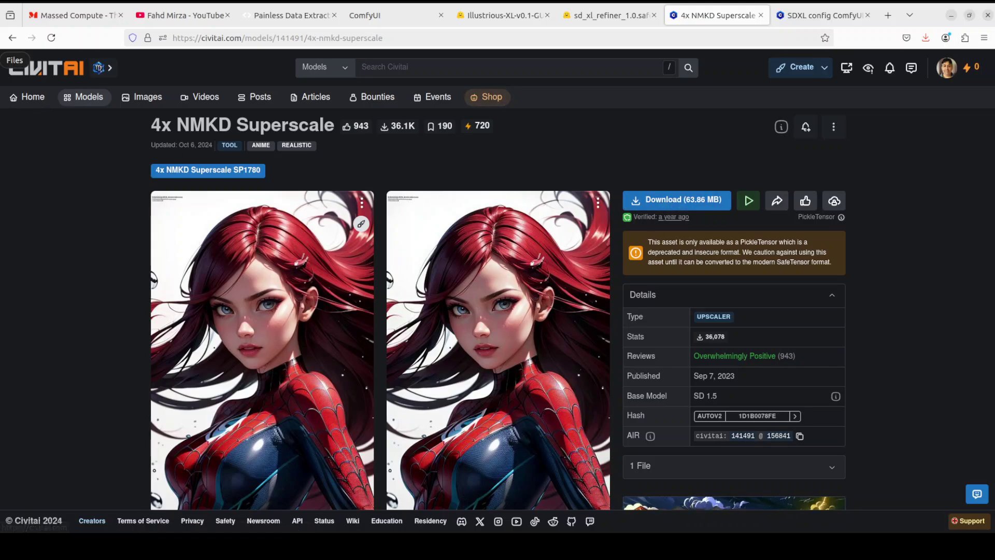
left_click(1, 77)
left_click(395, 16)
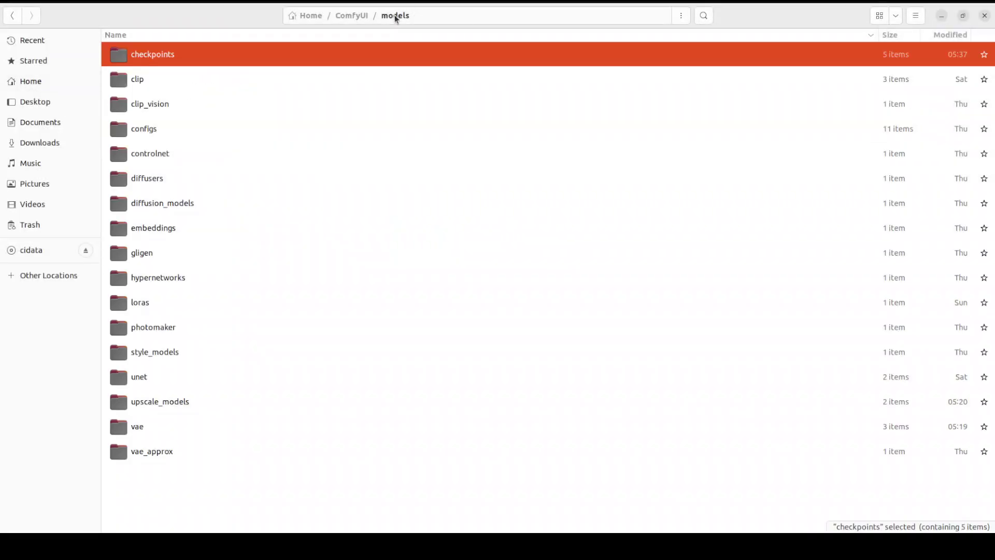
double_click(182, 403)
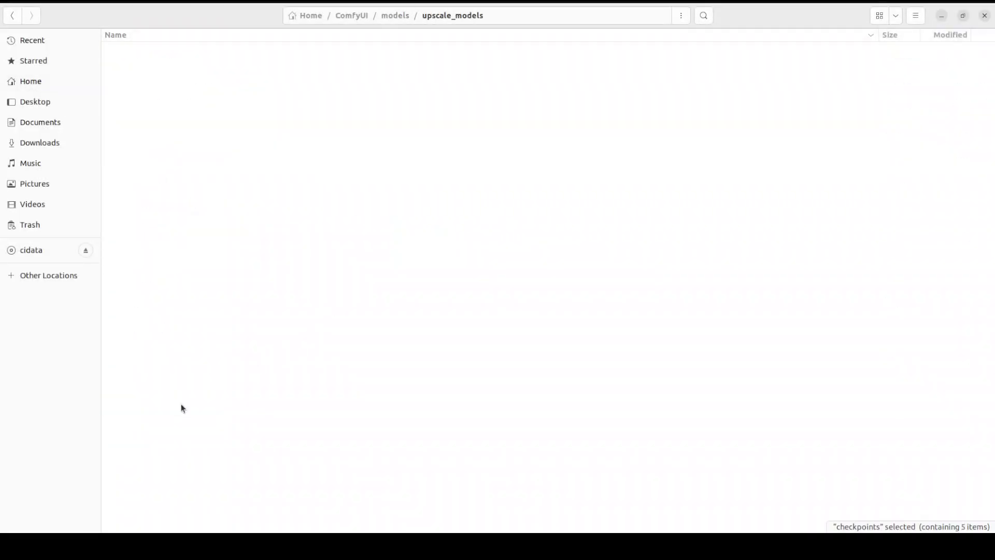
left_click(182, 56)
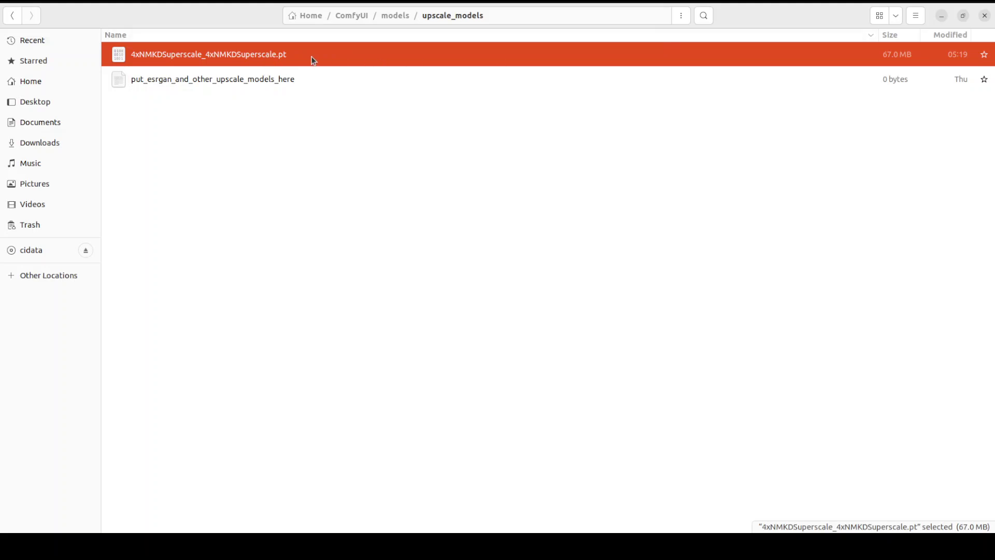
left_click(941, 16)
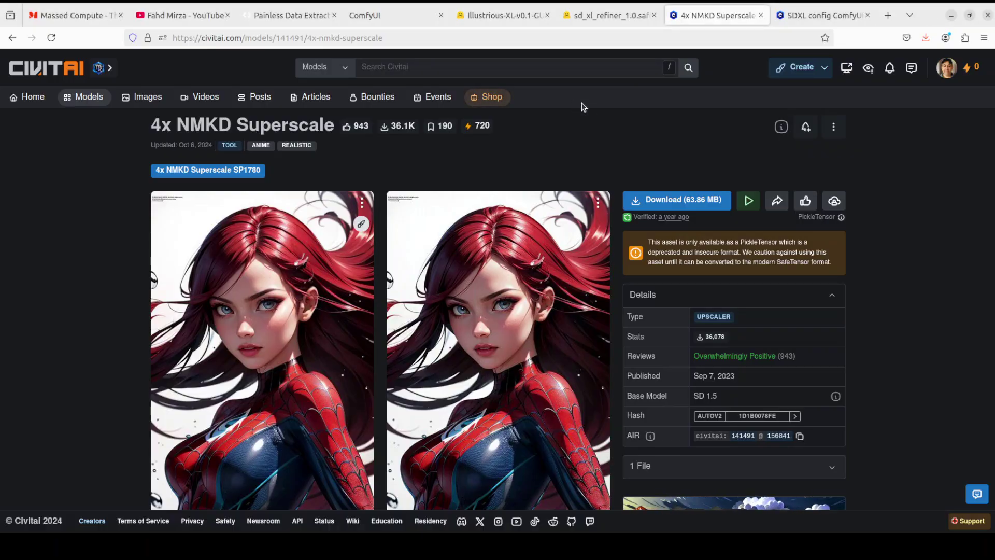
left_click(382, 15)
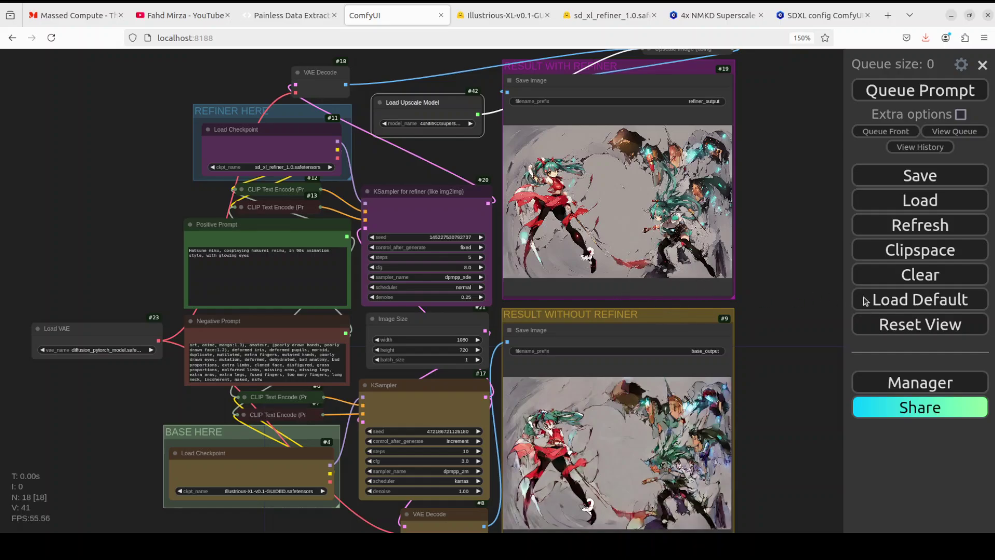
- Clear the canvas and load ComfyFastLowRam_v2.json, then pan and zoom over the new graph
left_click(887, 276)
left_click(608, 309)
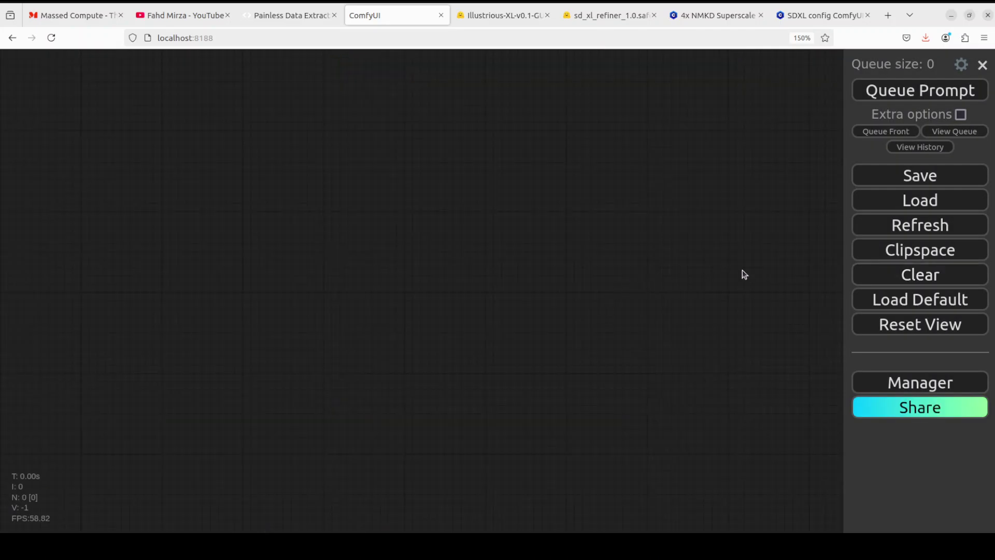
left_click(898, 205)
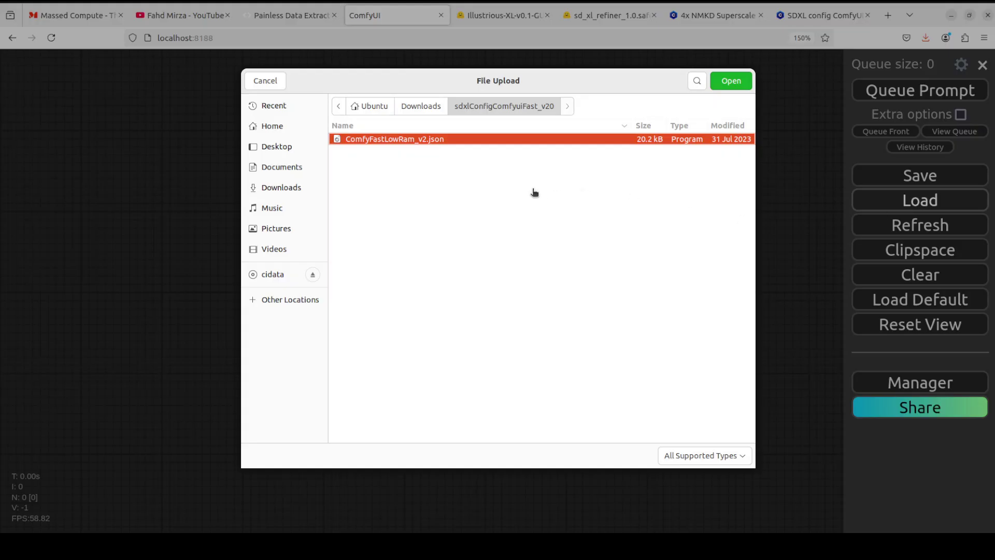
double_click(386, 138)
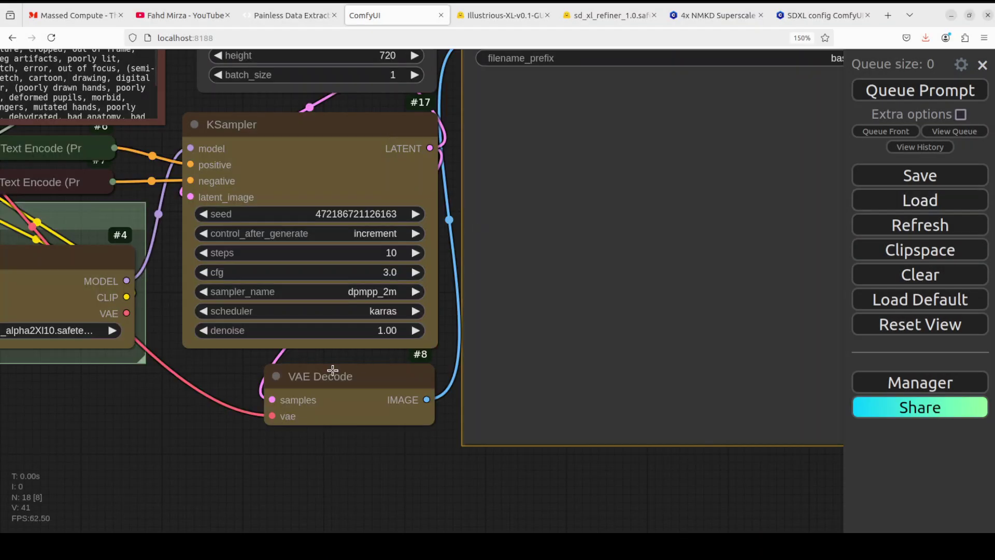
left_click_drag(213, 440, 270, 479)
scroll(270, 479, "down", 2)
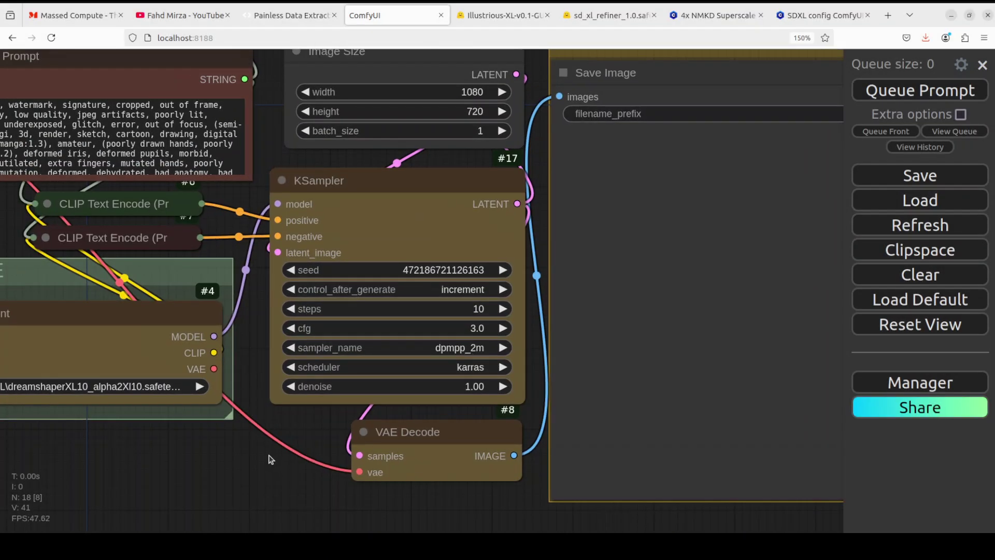
scroll(270, 447, "down", 3)
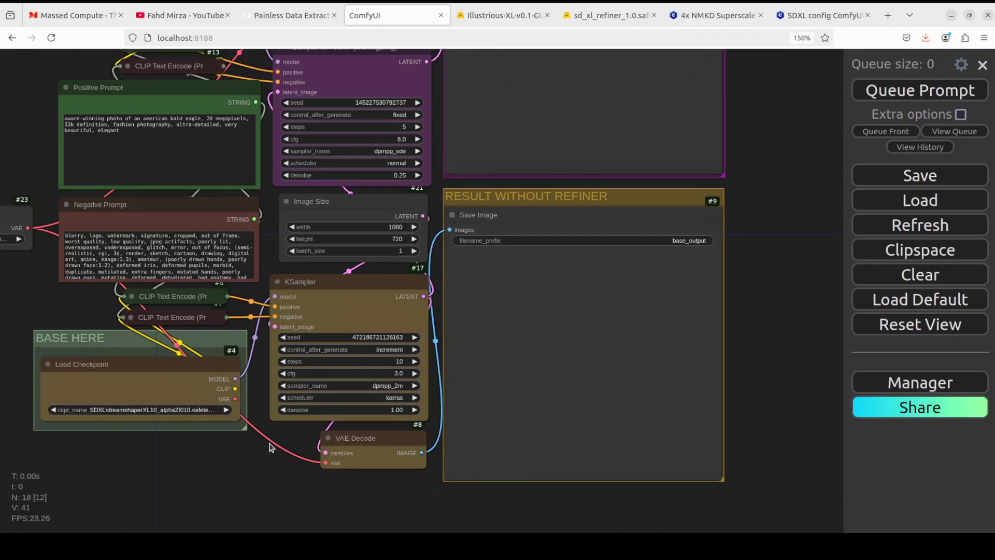
scroll(269, 446, "down", 2)
left_click_drag(699, 291, 767, 326)
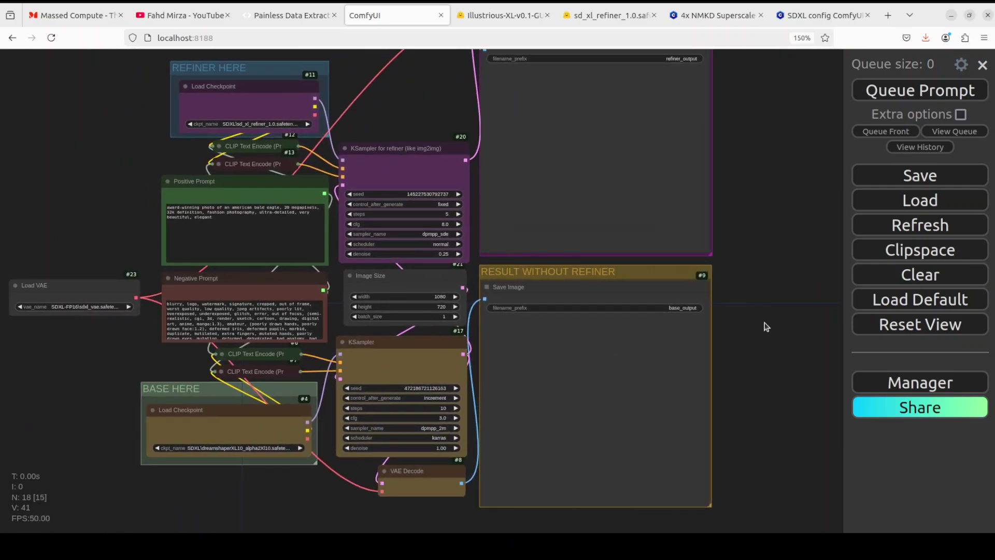
scroll(766, 325, "down", 1)
left_click_drag(781, 289, 791, 351)
scroll(792, 350, "up", 3)
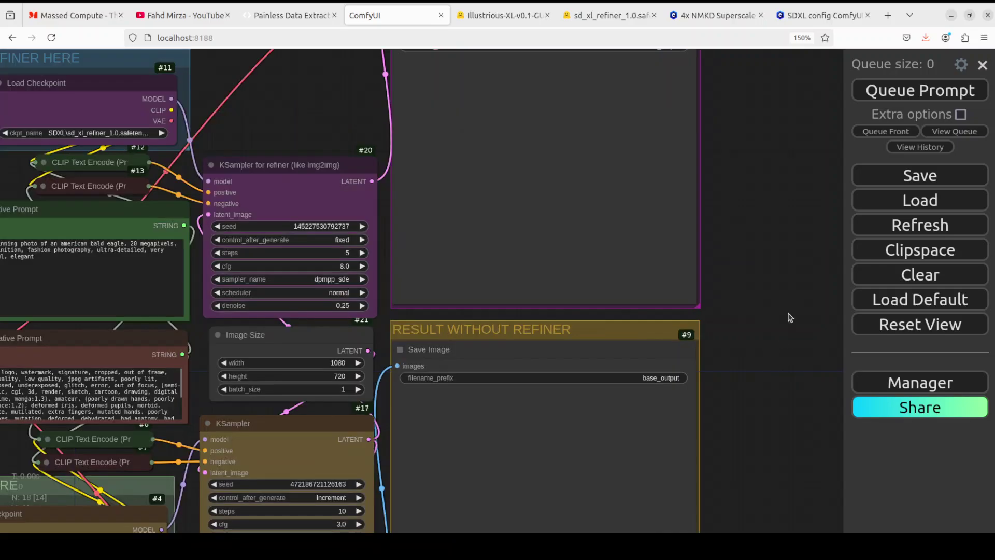
left_click(802, 15)
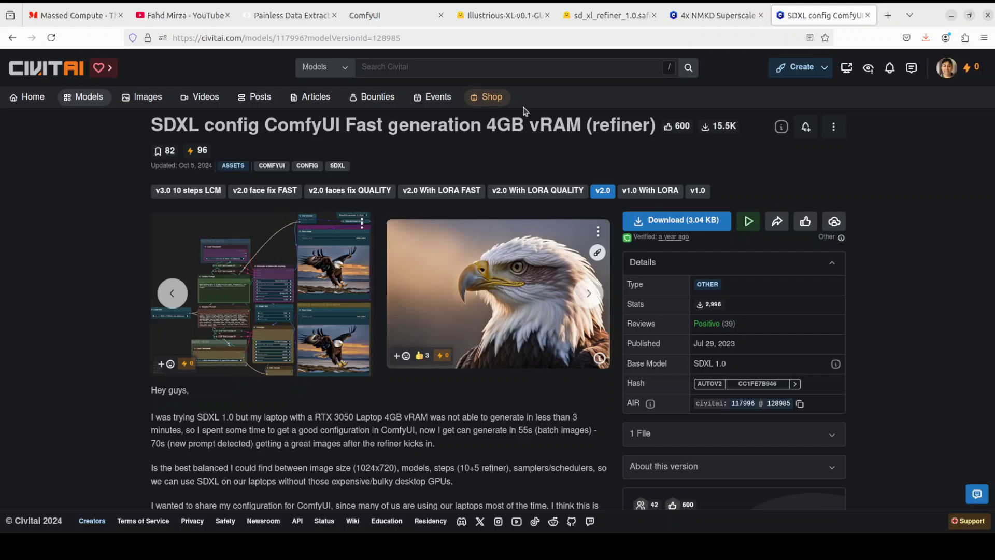
left_click(380, 13)
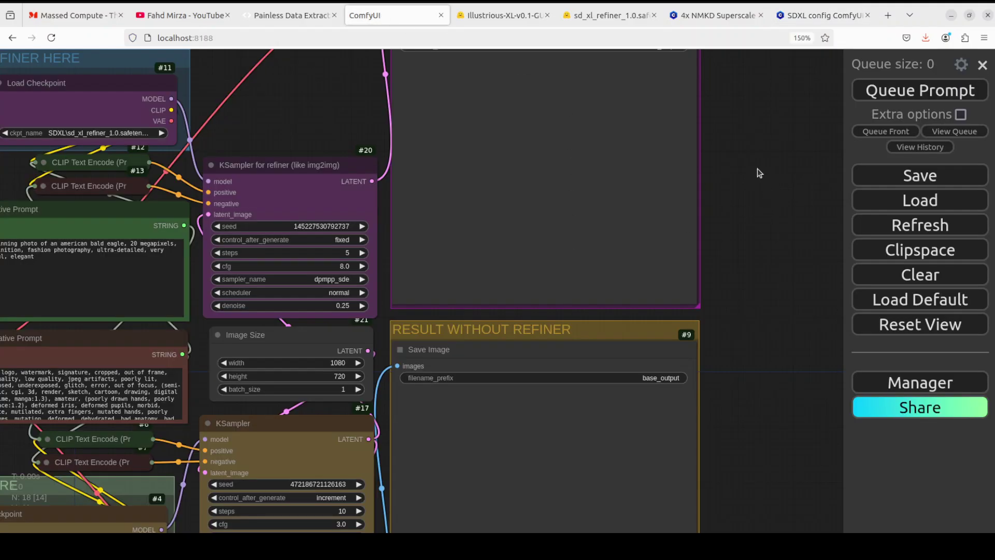
left_click_drag(780, 213, 858, 117)
left_click_drag(77, 368, 233, 354)
left_click_drag(3, 354, 142, 327)
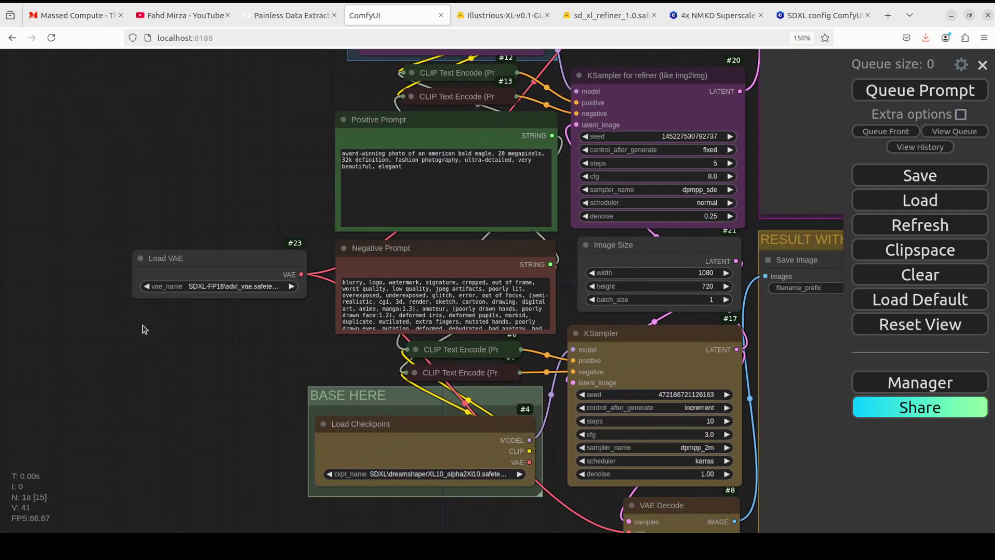
left_click_drag(250, 328, 167, 333)
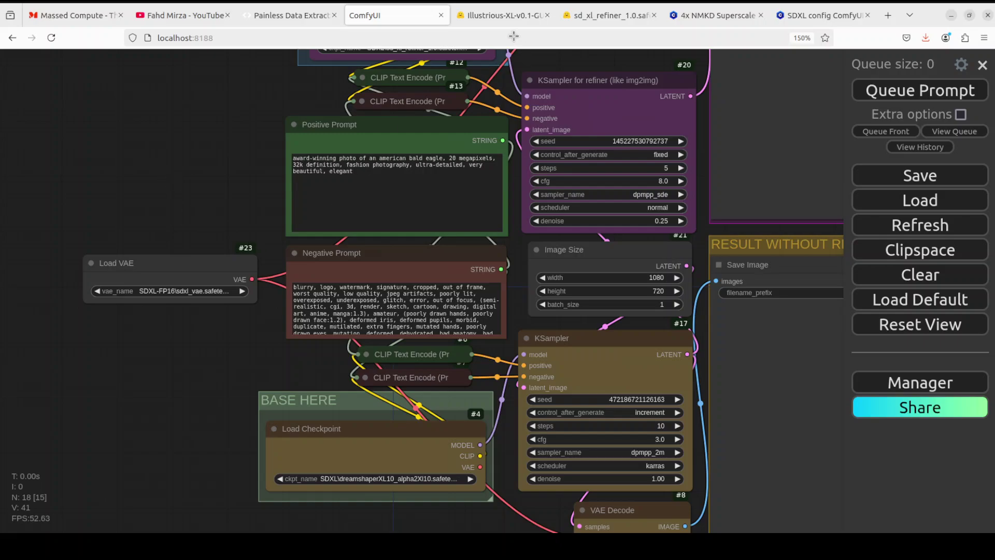
left_click(502, 16)
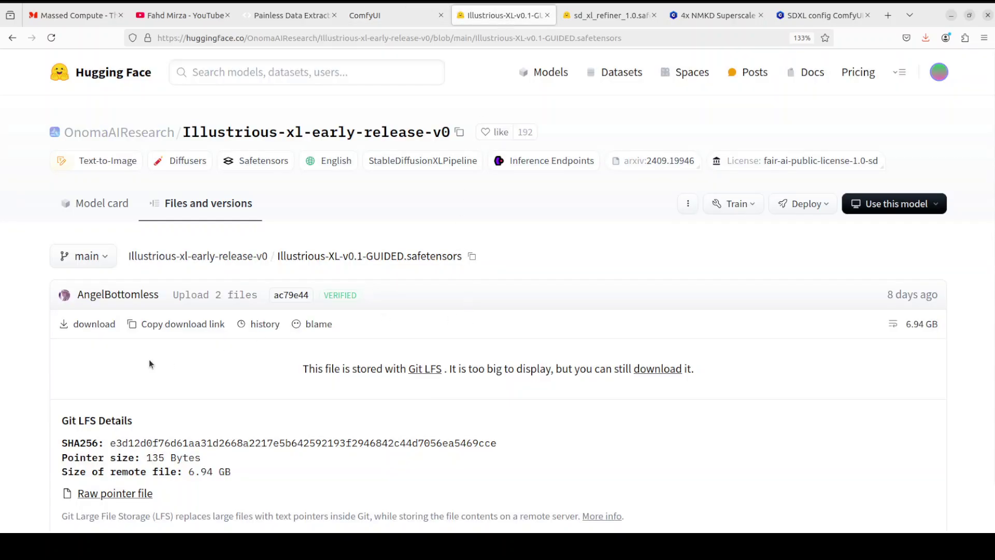
left_click(251, 256)
scroll(315, 247, "down", 4)
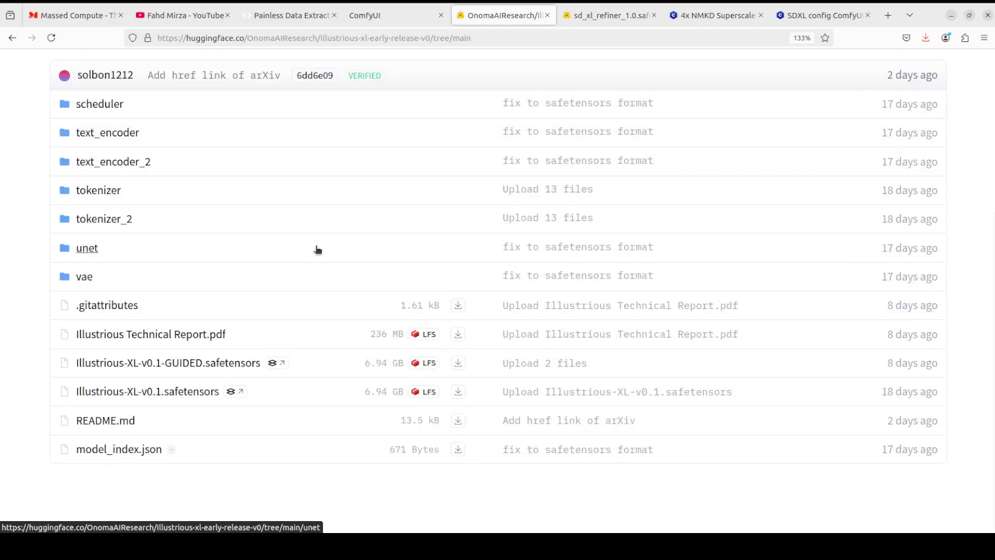
left_click(86, 279)
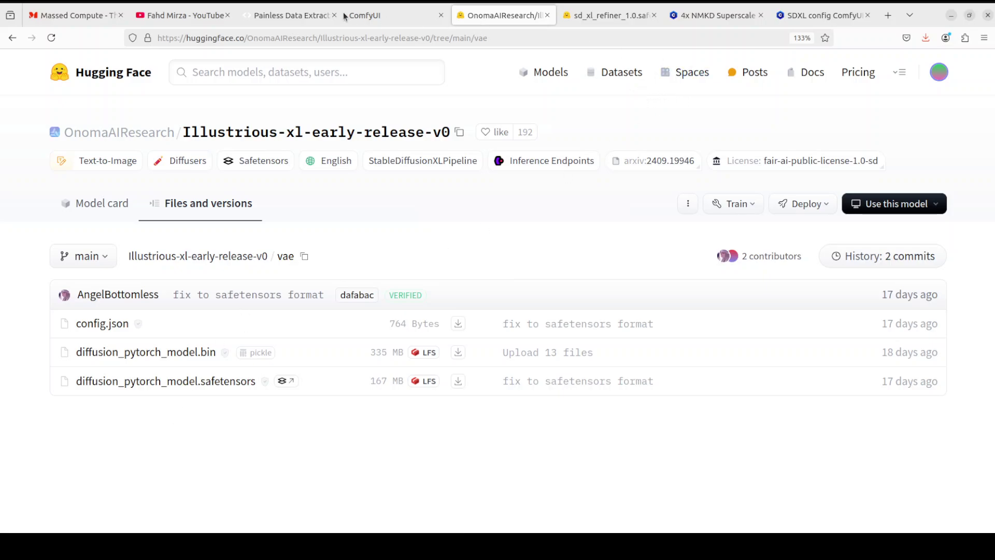
left_click(399, 8)
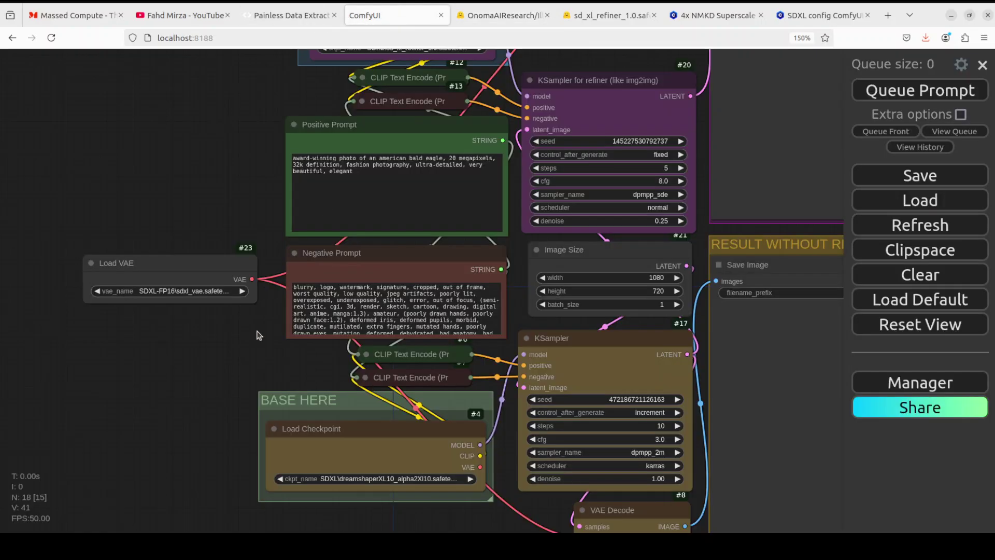
- Set the VAE to diffusion_pytorch_model.safetensors and the base checkpoint to Illustrious-XL-v0.1-GUIDED.safetensors
left_click(174, 291)
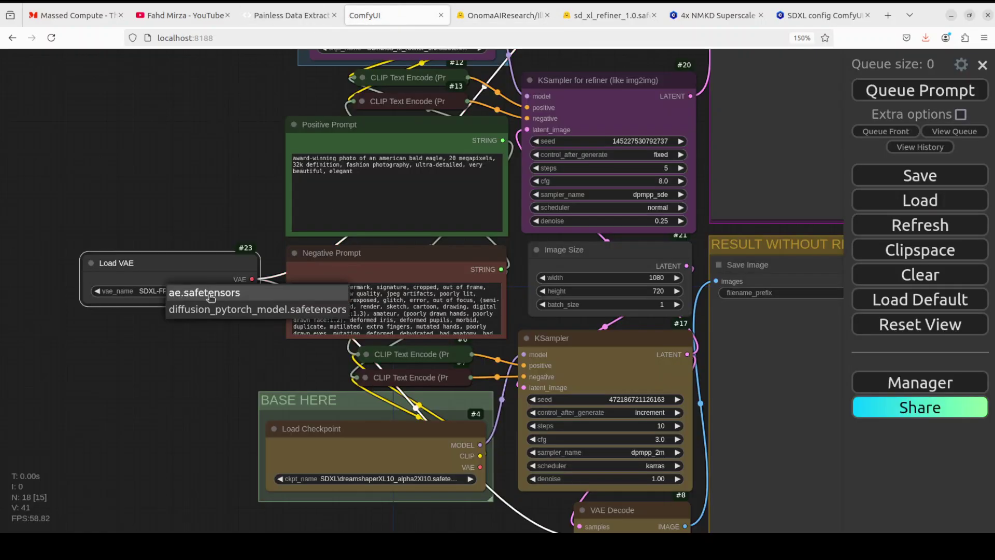
left_click(246, 310)
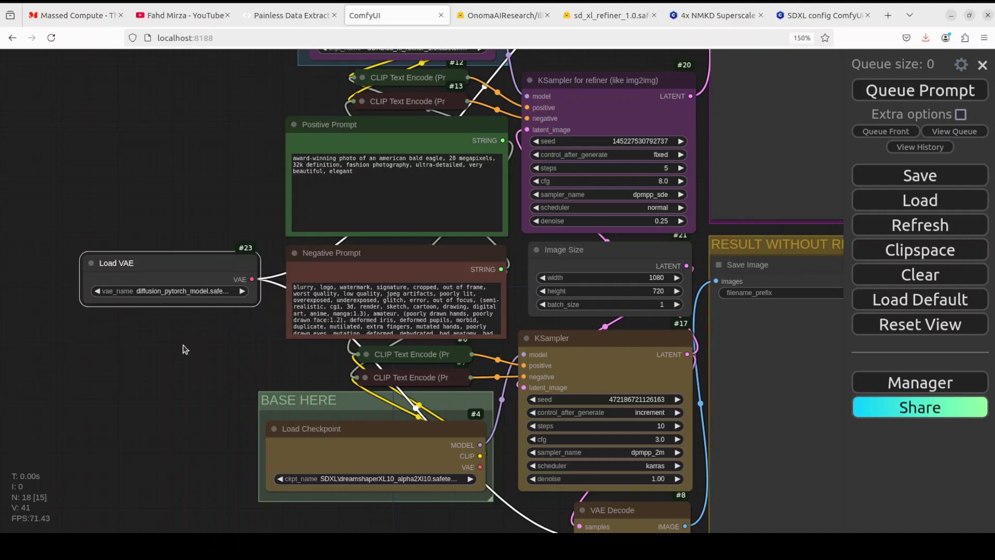
left_click_drag(182, 397, 127, 344)
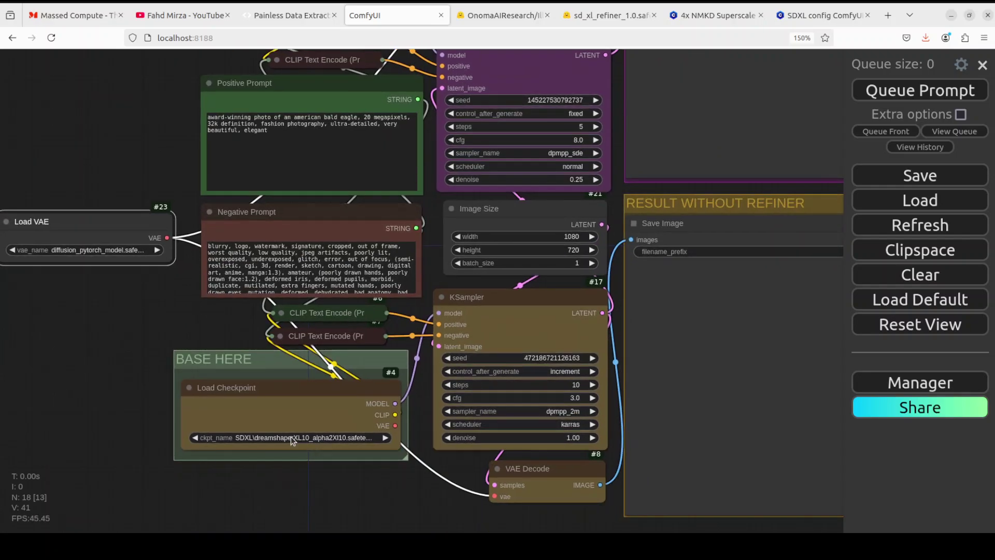
left_click(290, 437)
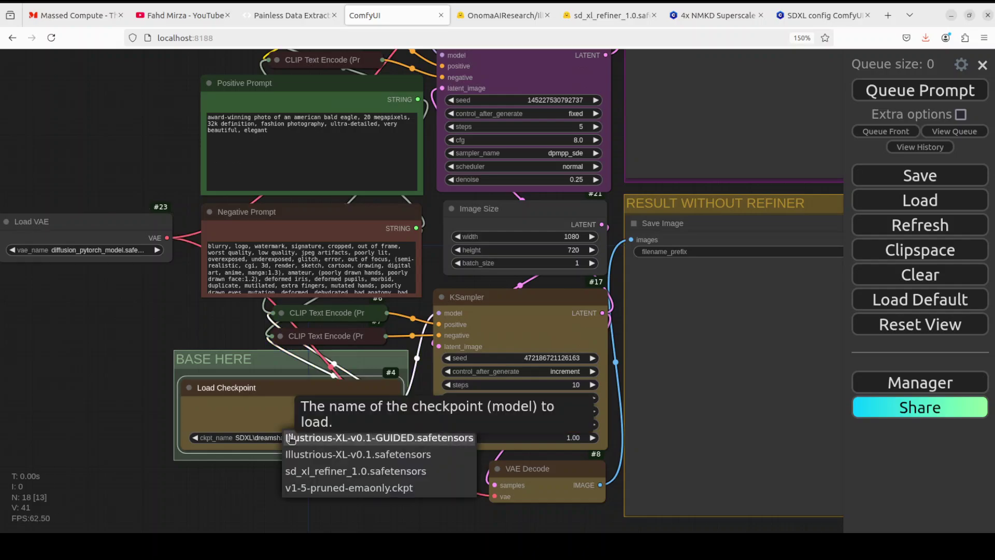
left_click(305, 439)
- Set the refiner checkpoint to sd_xl_refiner_1.0.safetensors and recenter on the prompts and samplers
scroll(130, 399, "up", 2)
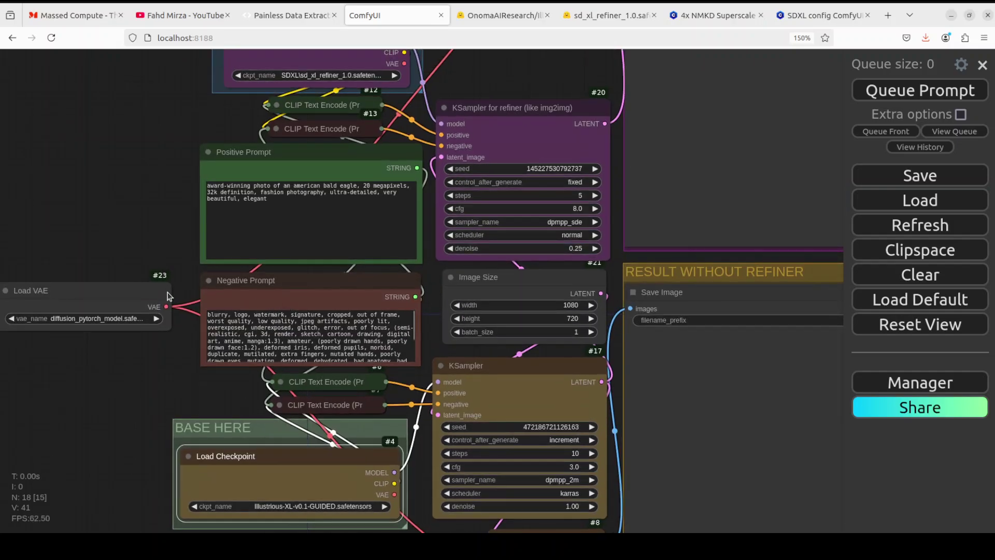
scroll(173, 330, "up", 4)
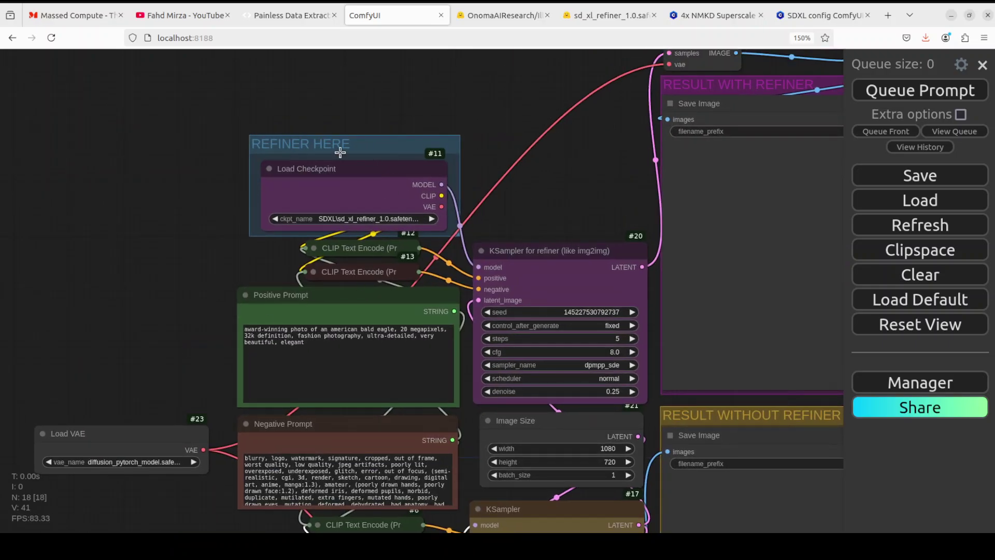
left_click(346, 218)
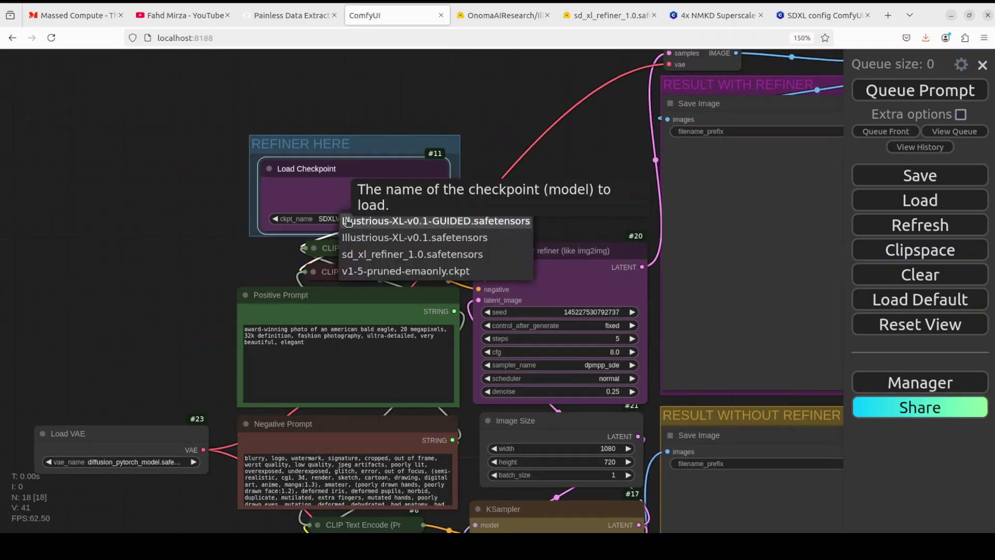
left_click(375, 256)
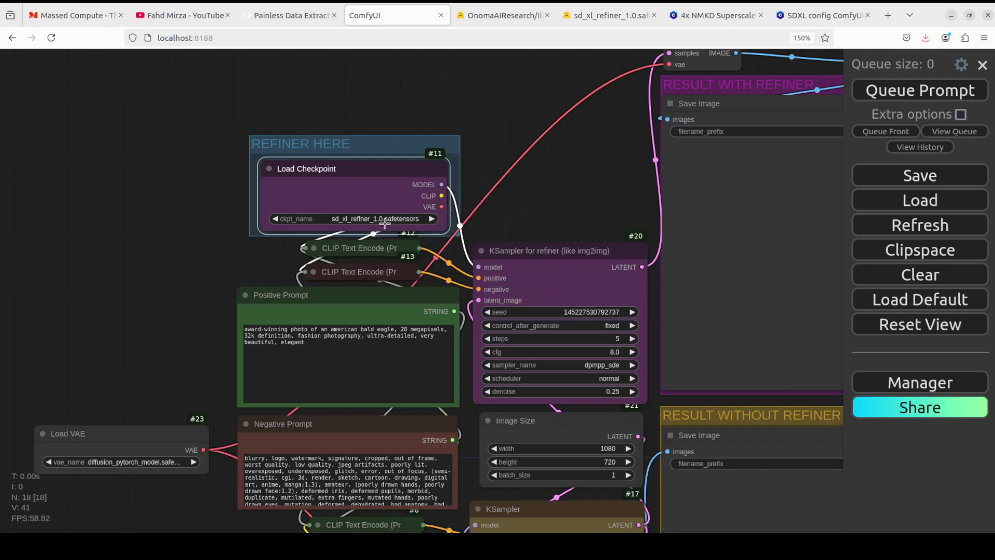
left_click_drag(194, 222, 126, 135)
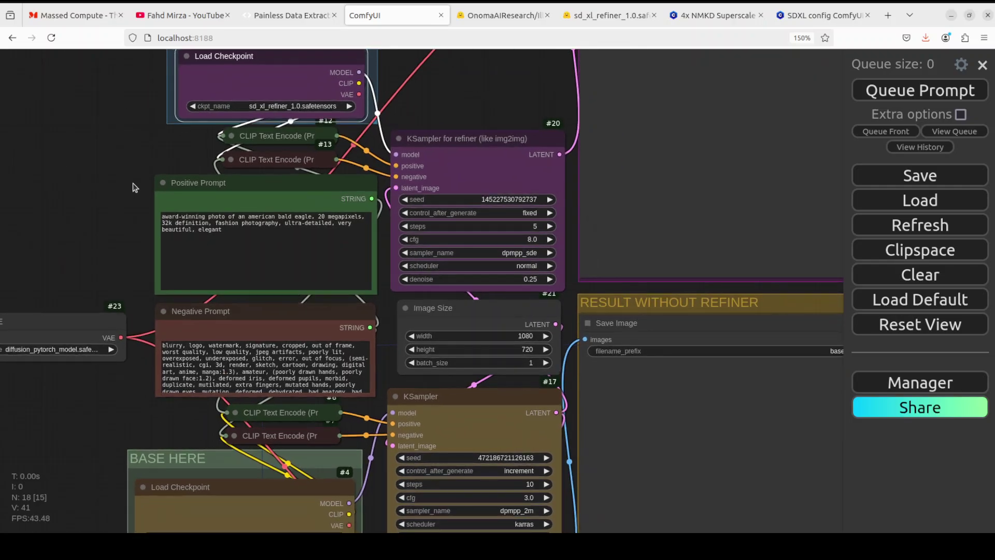
left_click_drag(132, 186, 121, 141)
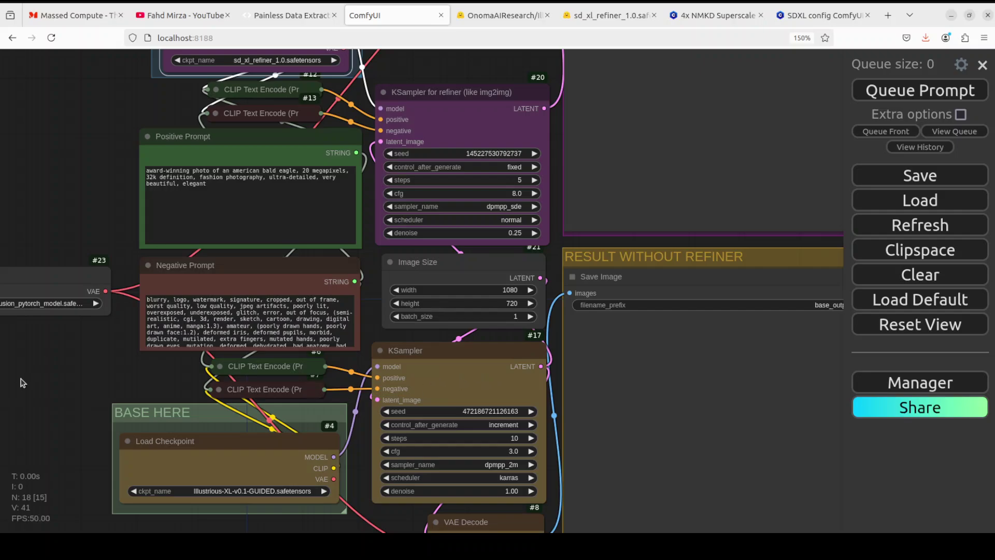
- Choose 4xNMKDSuperscale_4xNMKDSuperscale.pt in Load Upscale Model, then frame the whole workflow
left_click_drag(62, 362, 52, 479)
left_click_drag(58, 221, 52, 383)
left_click_drag(411, 160, 302, 151)
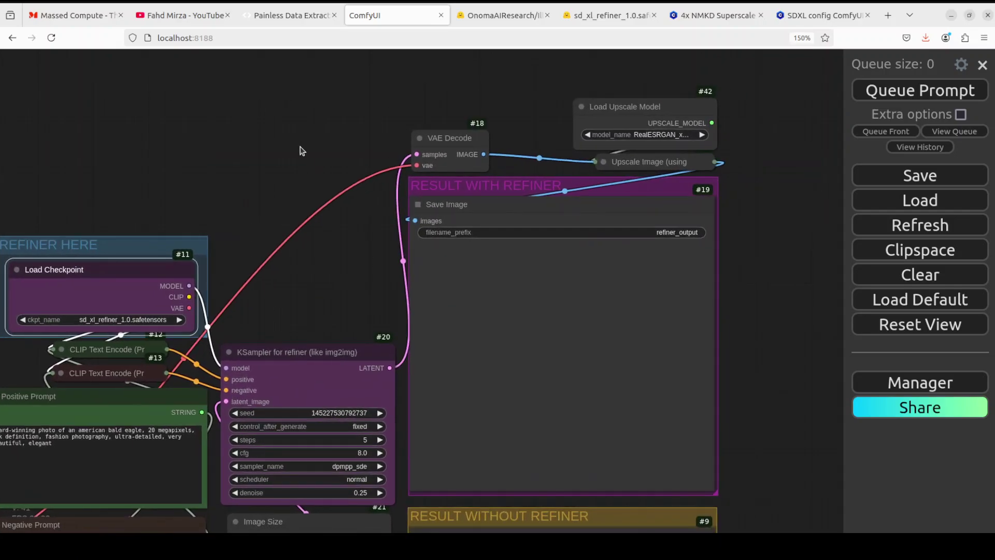
left_click(658, 136)
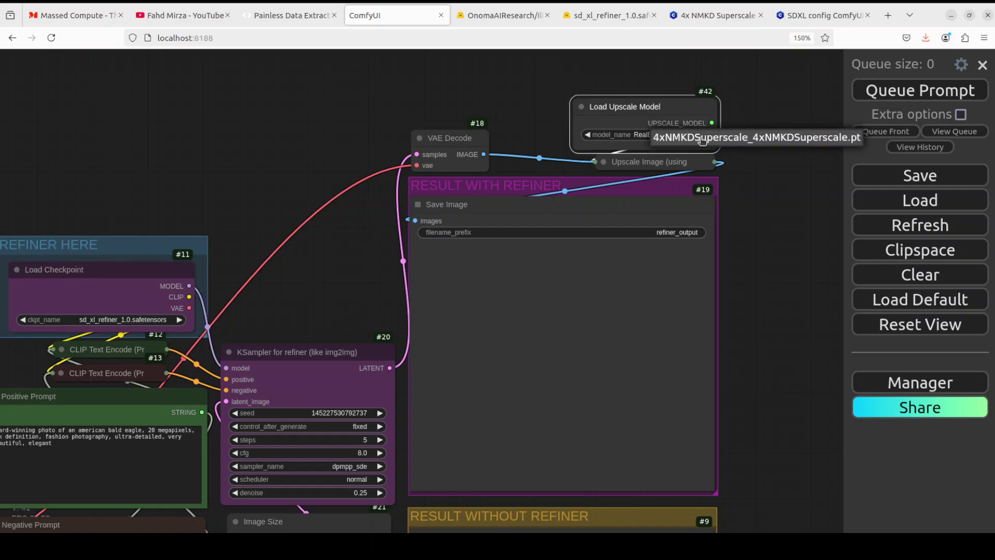
left_click(721, 140)
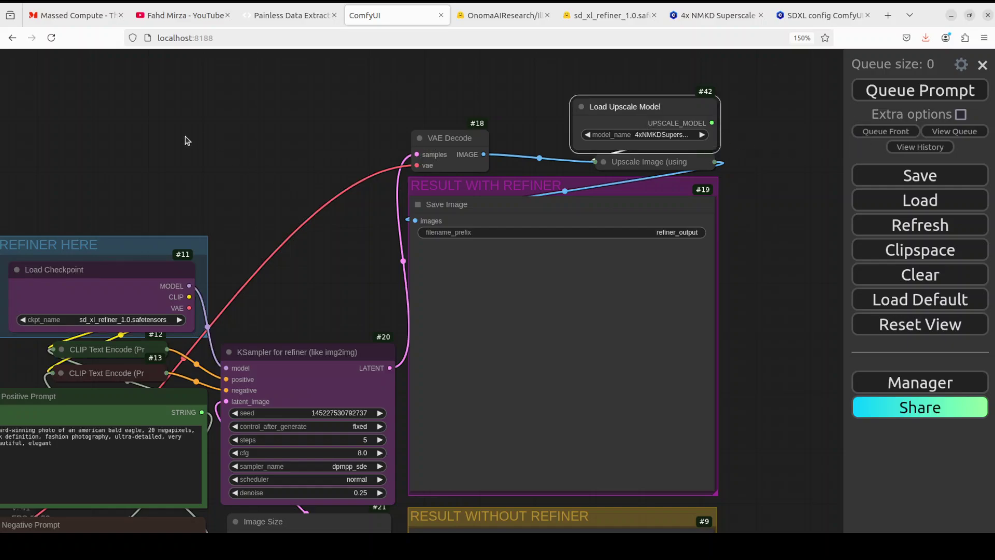
left_click_drag(192, 140, 324, 60)
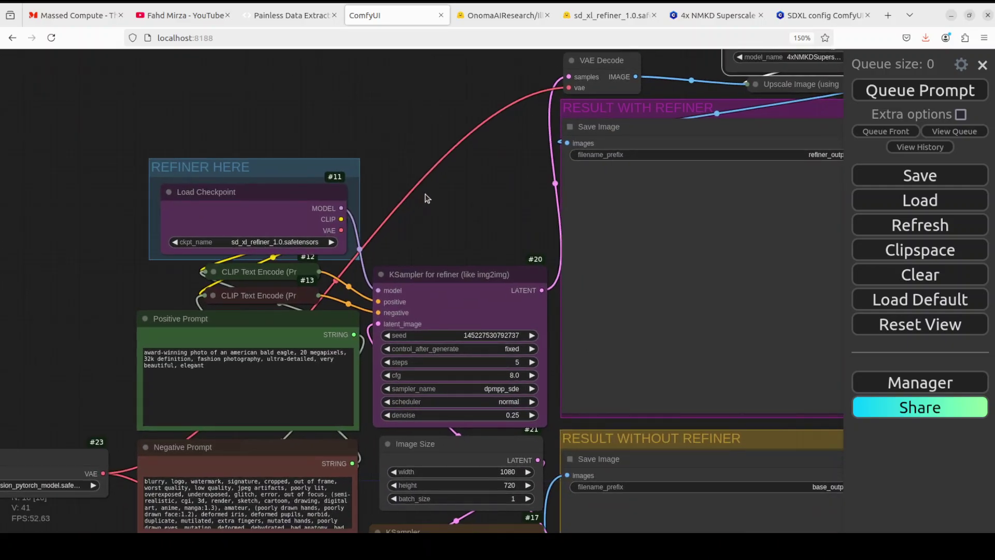
scroll(425, 194, "down", 1)
scroll(425, 197, "down", 1)
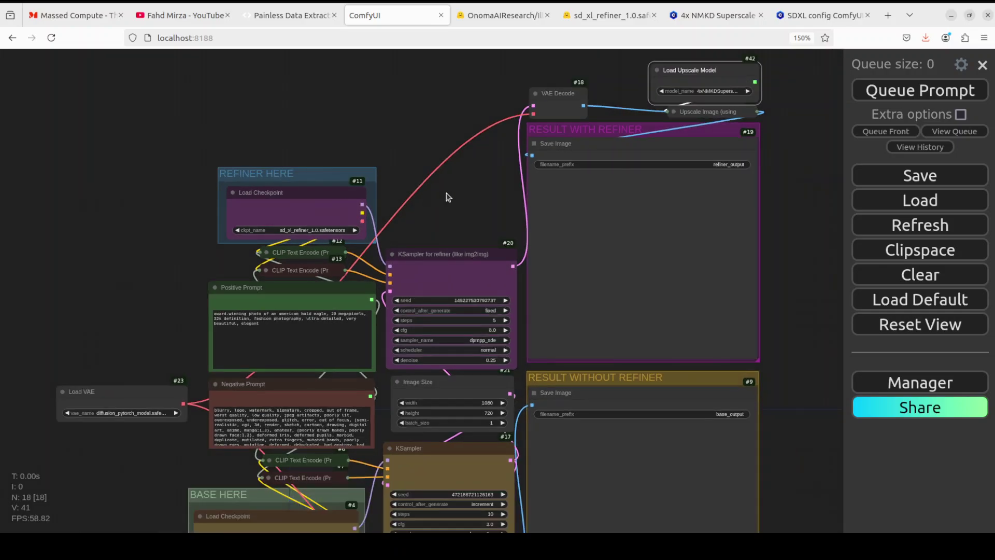
left_click_drag(112, 292, 113, 237)
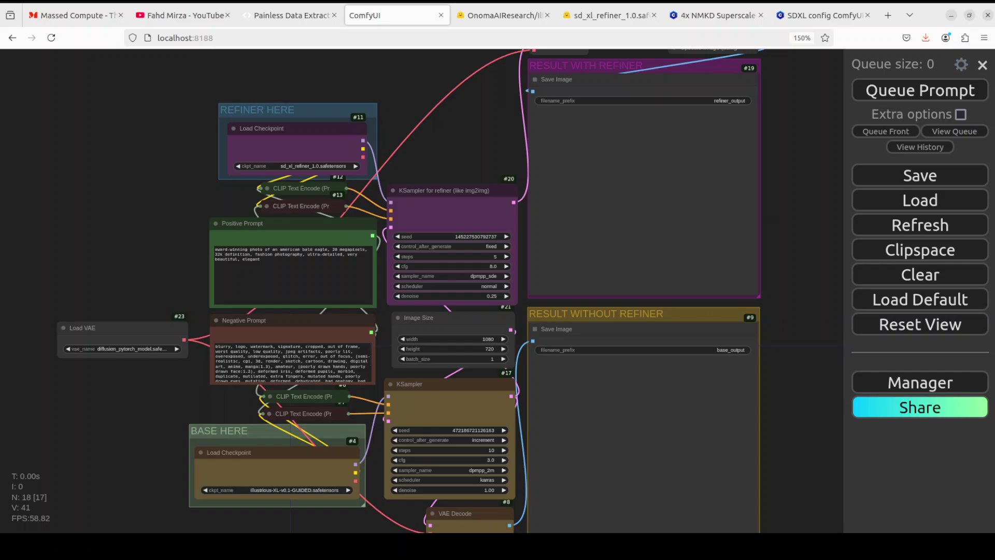
- Replace the positive prompt with '2girls, otonose kanade, hatsune miku, side-by-side, masterpiece'
left_click(254, 259)
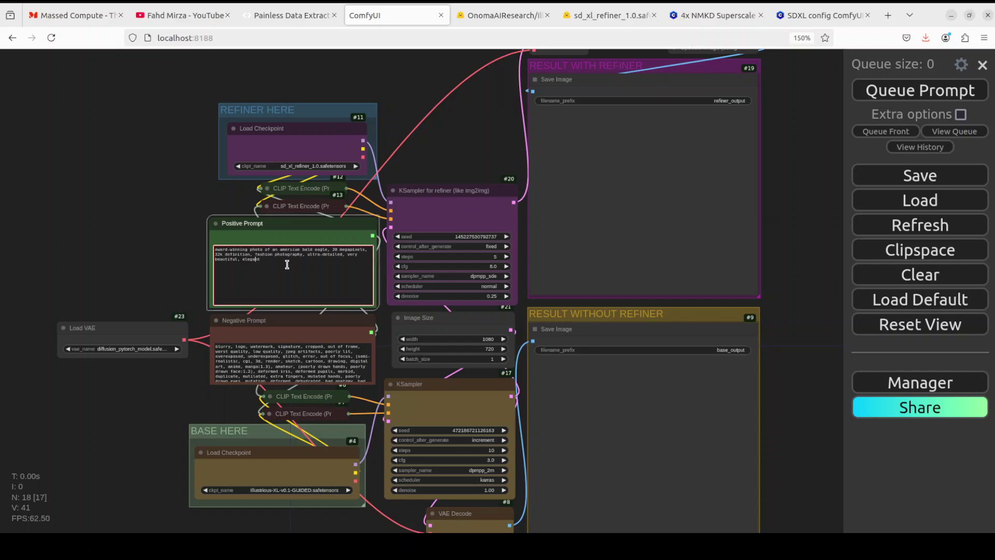
key("ctrl+a")
type("2girls, otonose kanade, hatsune miku, side-by-side, masterpiece")
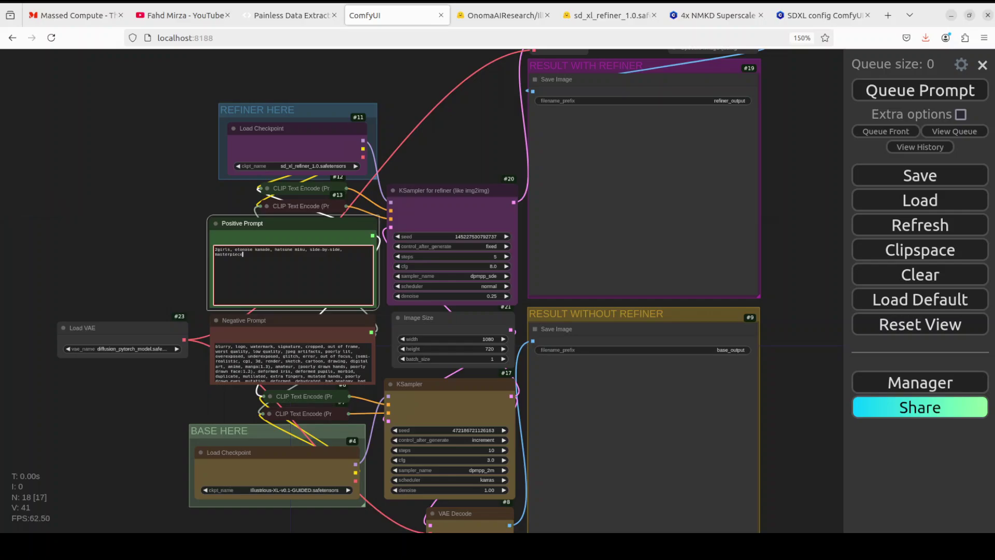
scroll(280, 339, "up", 5)
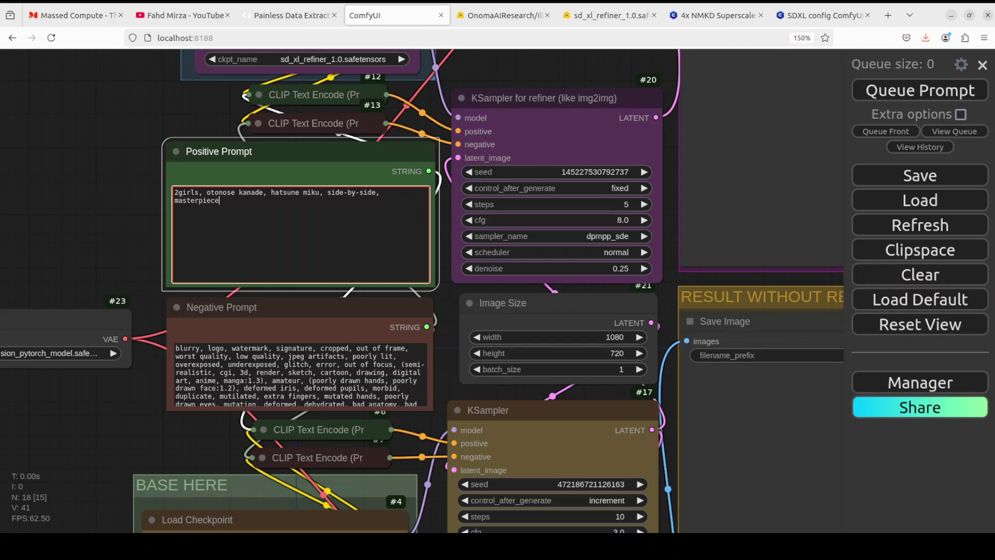
left_click(93, 232)
scroll(94, 231, "down", 5)
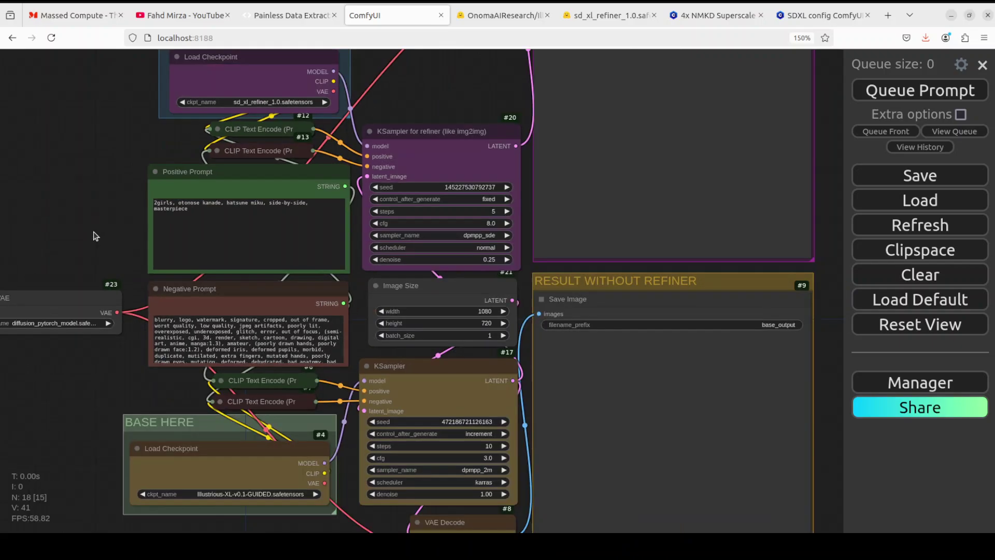
scroll(767, 259, "up", 2)
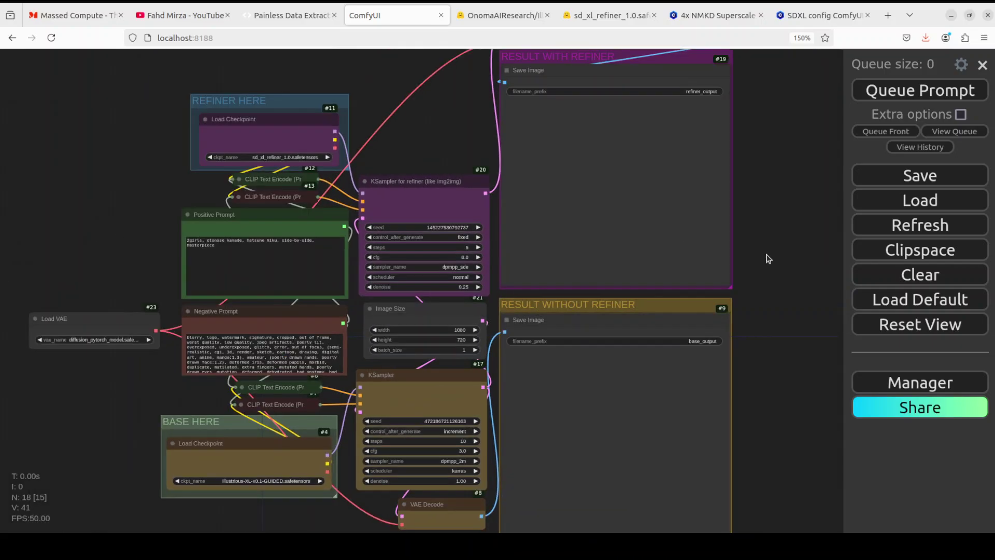
- Generate the two-girl side-by-side images, both refined and unrefined
left_click(892, 94)
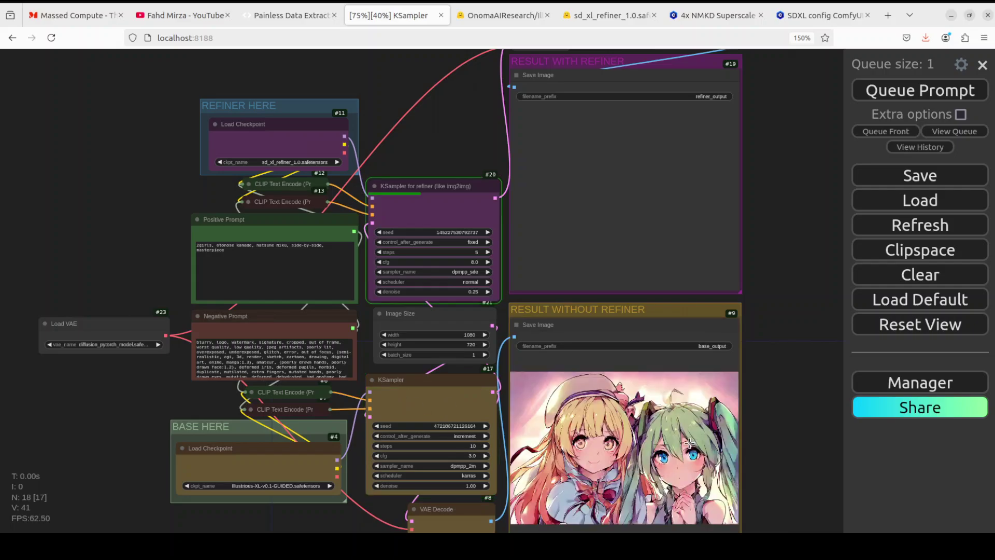
scroll(784, 371, "up", 1)
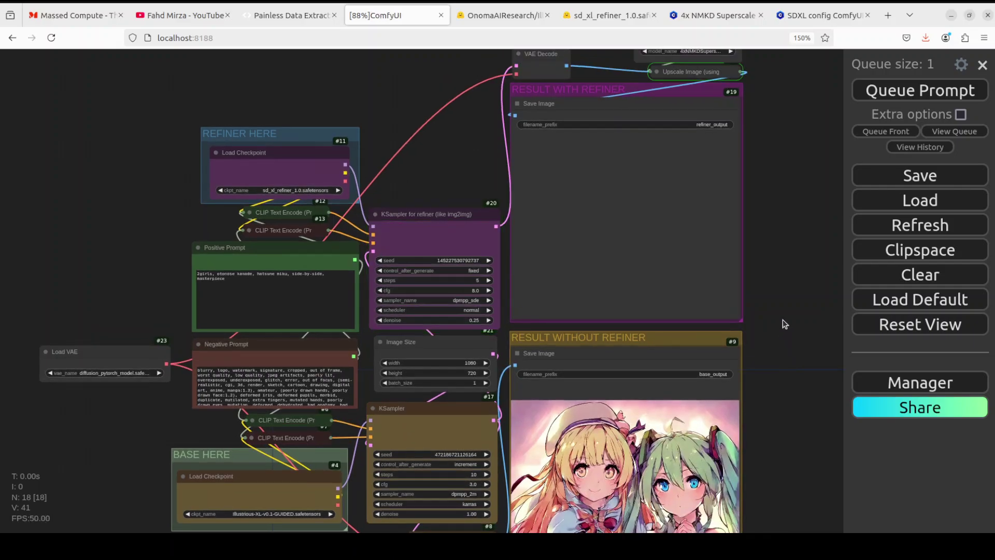
scroll(782, 319, "down", 2)
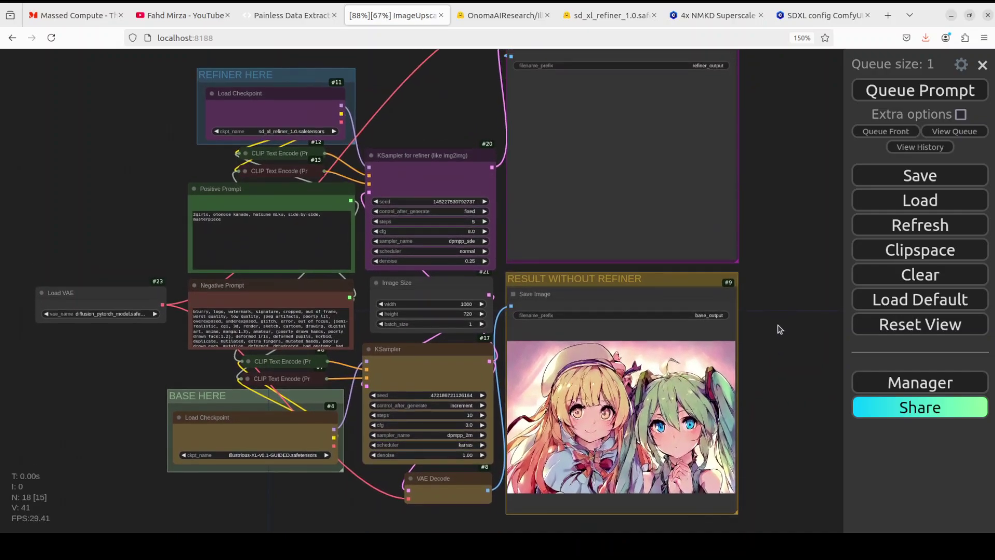
scroll(780, 331, "up", 2)
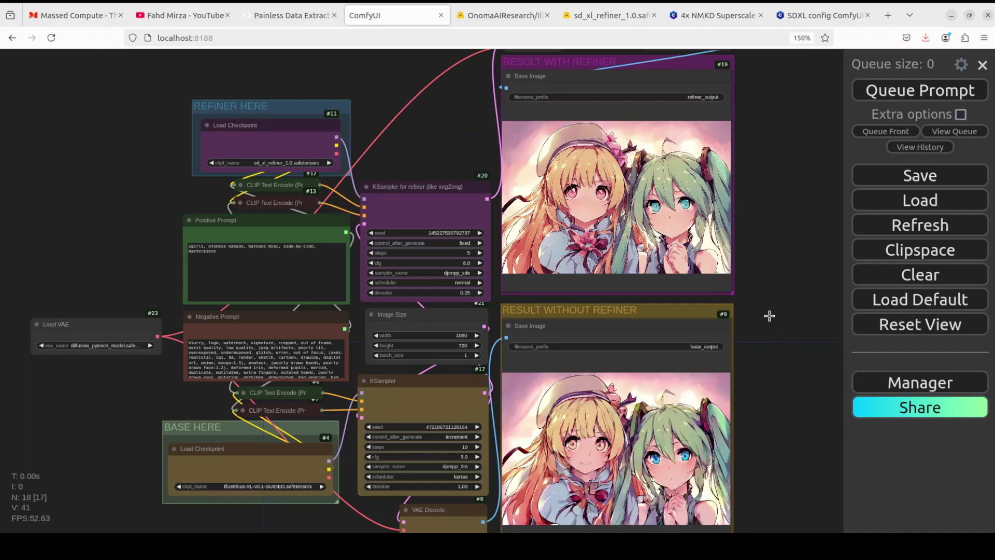
scroll(770, 281, "down", 3)
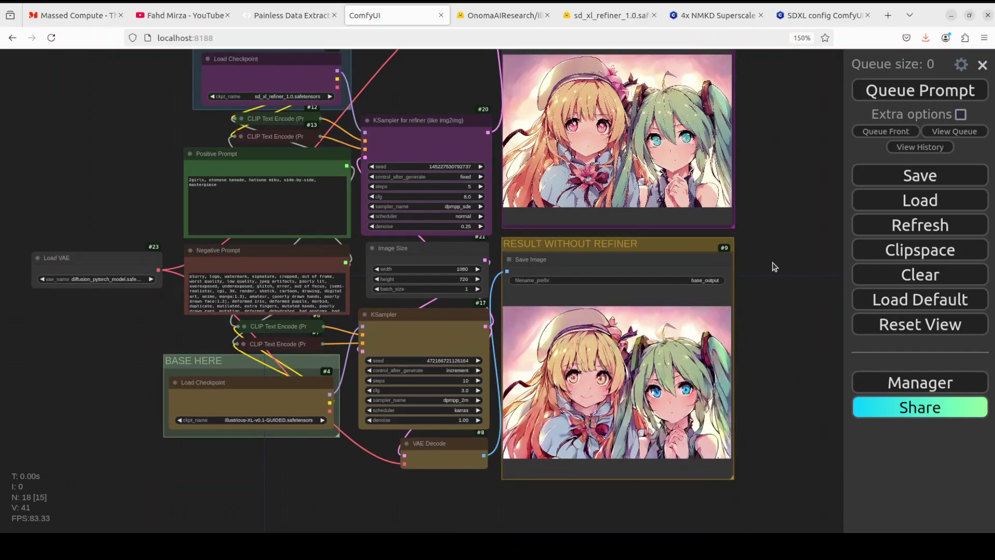
scroll(775, 284, "up", 1)
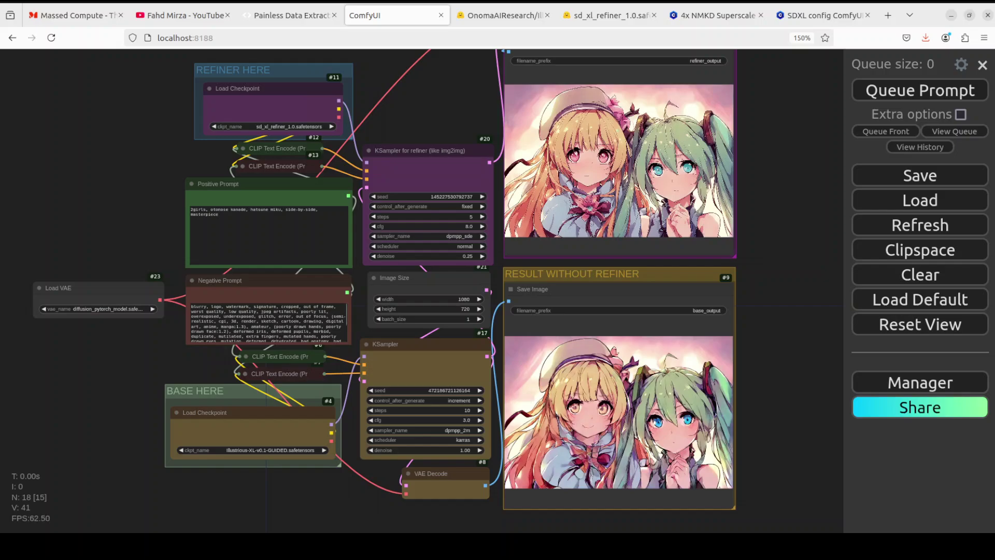
- Replace the positive prompt with the longer multiple-girls Blue Archive prompt
left_click(239, 216)
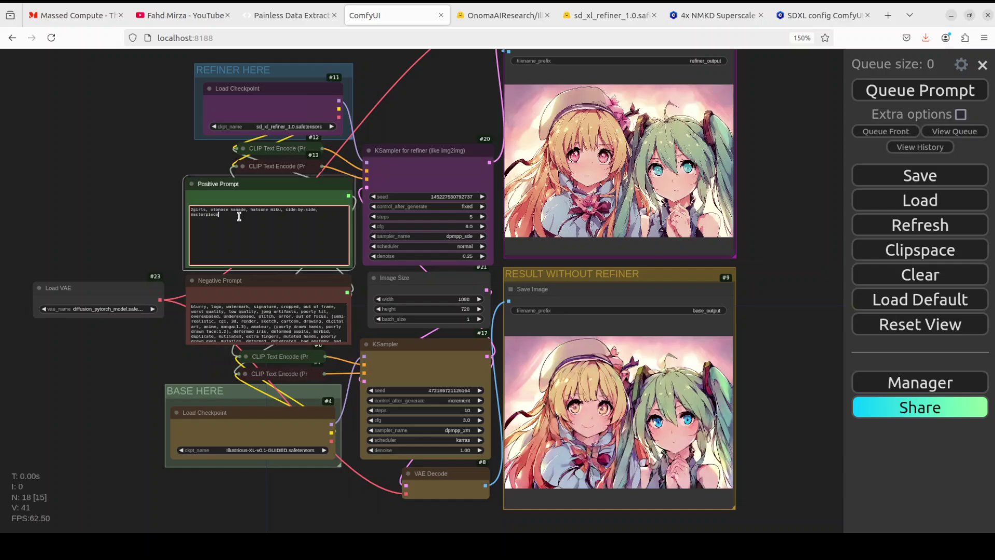
key("ctrl+a")
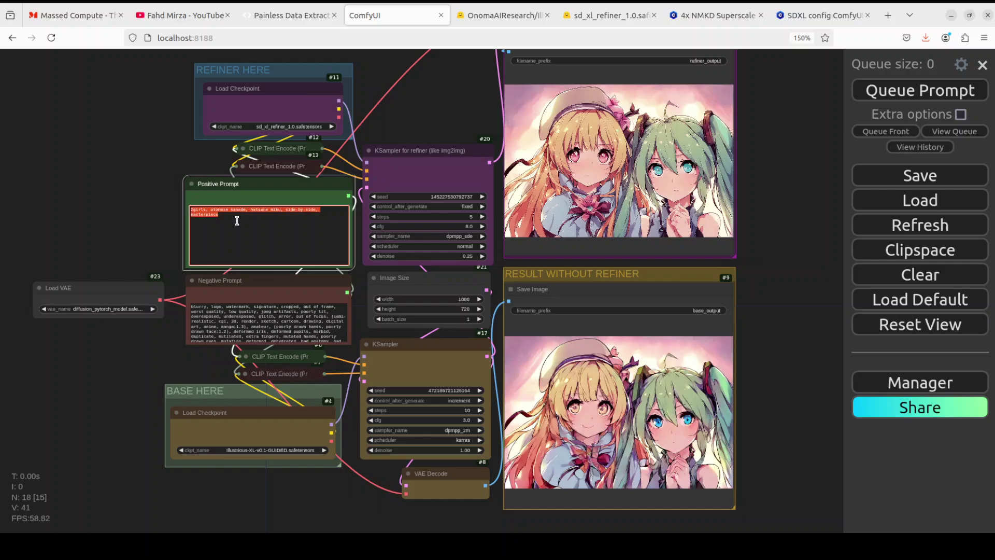
type("multiple girls, 2girls, nozomi (blue archive), hikari (blue archive),year 2023,dynamic angle,shiny, hat, pointy ears,long hair, shorts, green hair, siblings, pantyhose, thick eyebrows, demon tail, gloves, open mouth, tail, twintails, smile, blush, looking at viewer, sisters, orange eyes, white gloves, skirt parted lips, simple background,white background, masterpiece, absurdres")
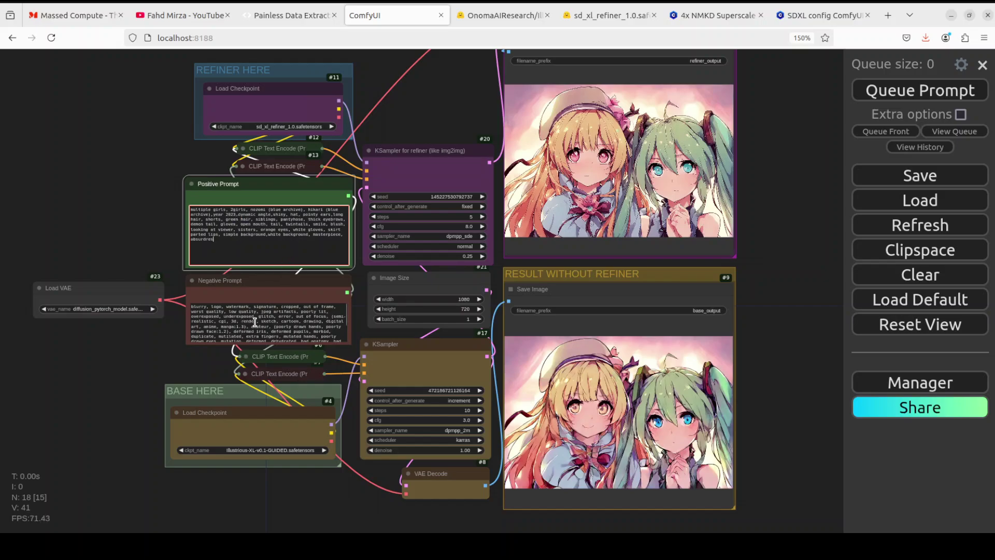
- Trim the negative prompt to end at 'poorly lit', deleting 'overexposed, underexposed' and all later terms
left_click(295, 349)
scroll(294, 357, "up", 2)
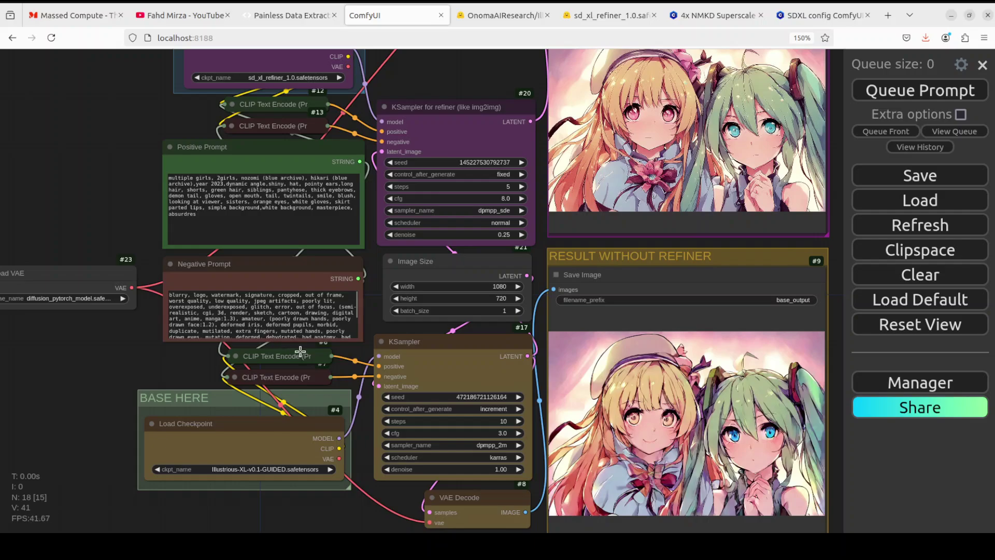
left_click(248, 312)
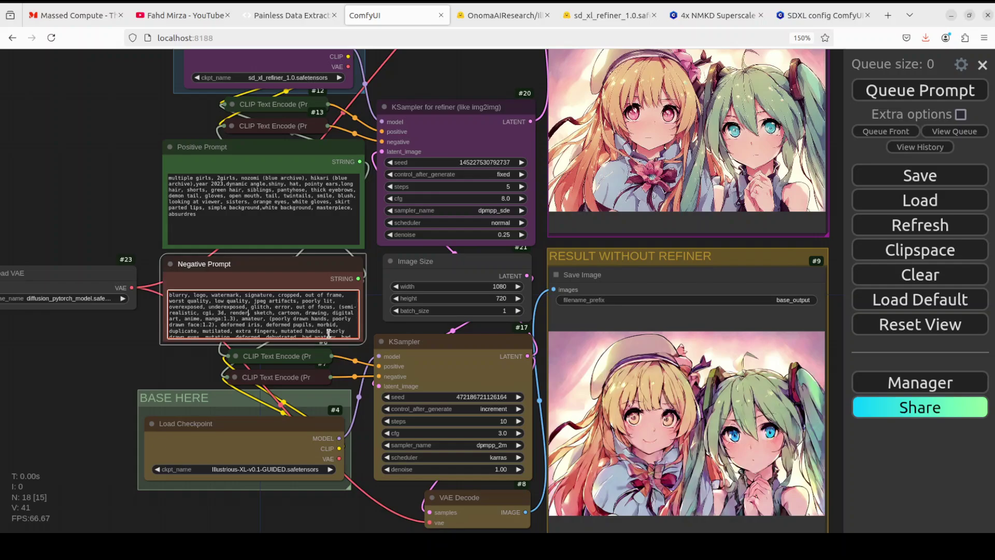
key("Up")
key("shift+Down")
key("shift+Down")
key("shift+Down")
key("shift+Down")
key("shift+Down")
key("shift+Down")
key("shift+Down")
key("shift+Down")
key("shift+Down")
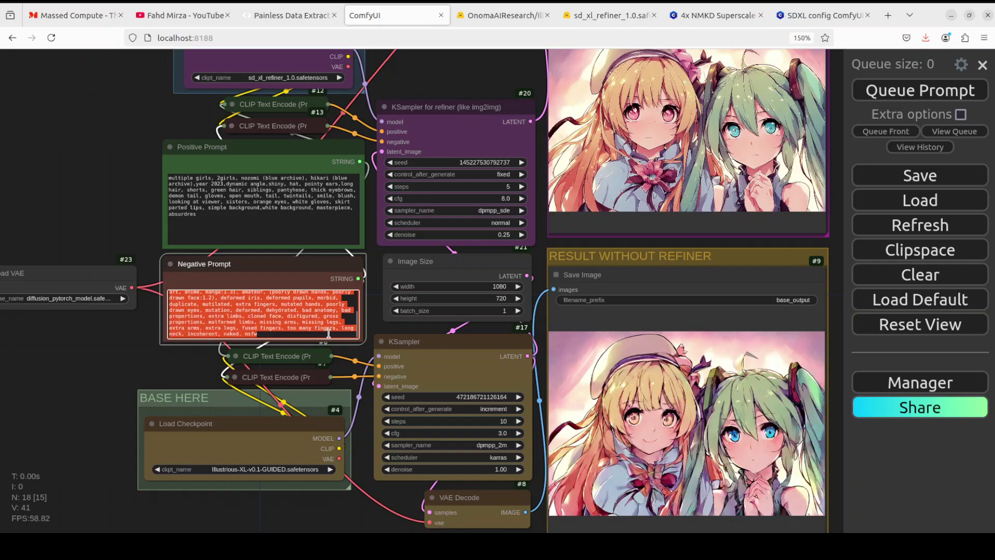
key("BackSpace")
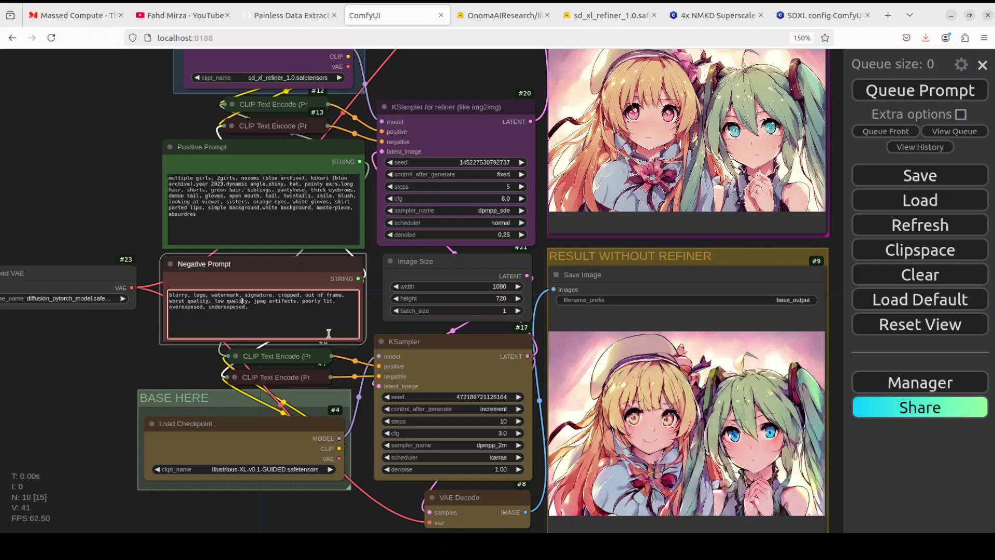
key("Right")
key("Right")
key("Right")
key("Right")
key("Right")
key("Right")
key("Right")
key("Right")
key("Right")
key("Right")
key("Right")
key("Right")
key("Right")
key("Right")
key("Right")
key("Right")
key("Right")
key("shift+Right")
key("shift+Right")
key("shift+Right")
key("shift+Right")
key("shift+End")
key("BackSpace")
- Queue the workflow to render the crowded multiple-girls image in both outputs
left_click(890, 96)
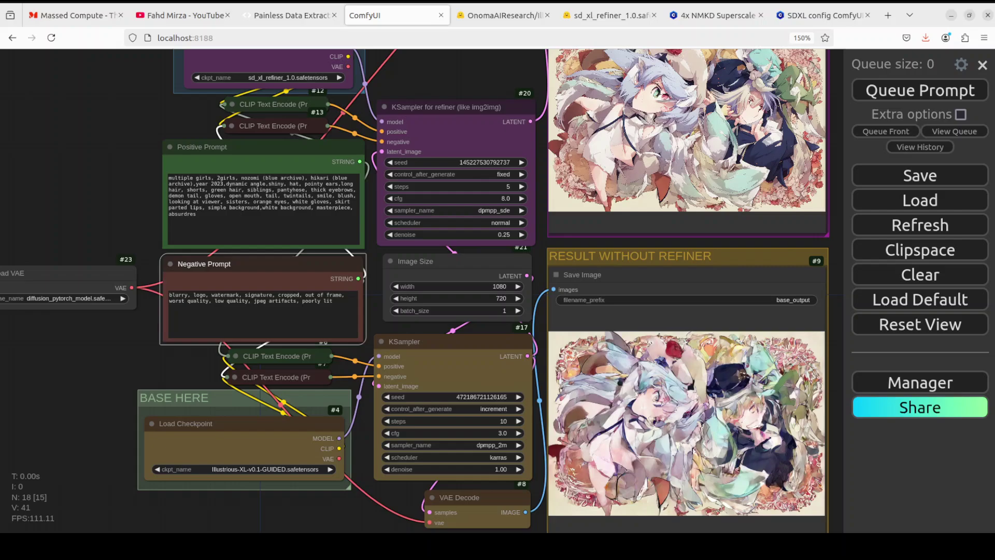
- Set the positive prompt to '1girl, hatsune miku, angel, masterpiece, general.' and generate, getting garbled outputs
left_click(296, 202)
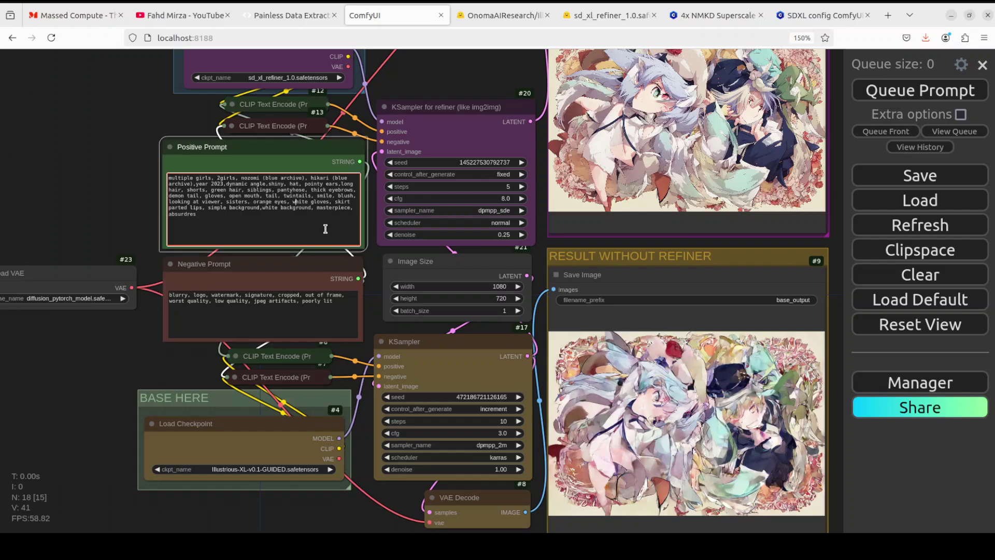
key("ctrl+a")
type("1girl, hatsune miku, angel, masterpiece, general.")
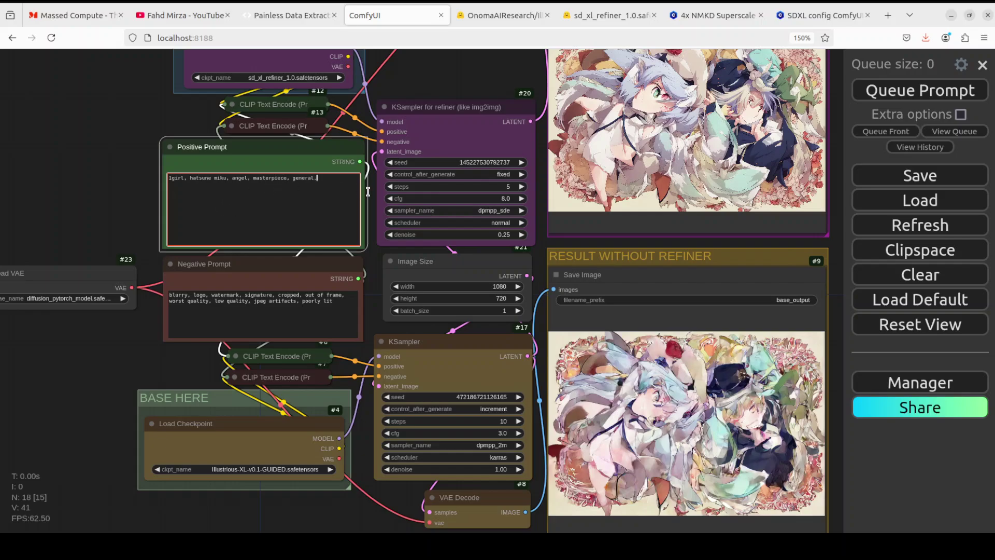
left_click(925, 93)
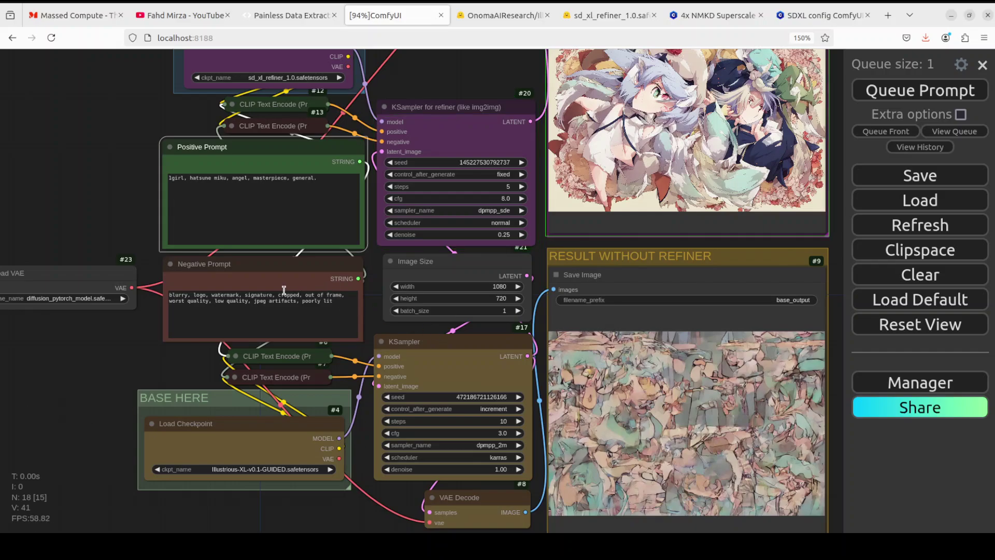
left_click(274, 303)
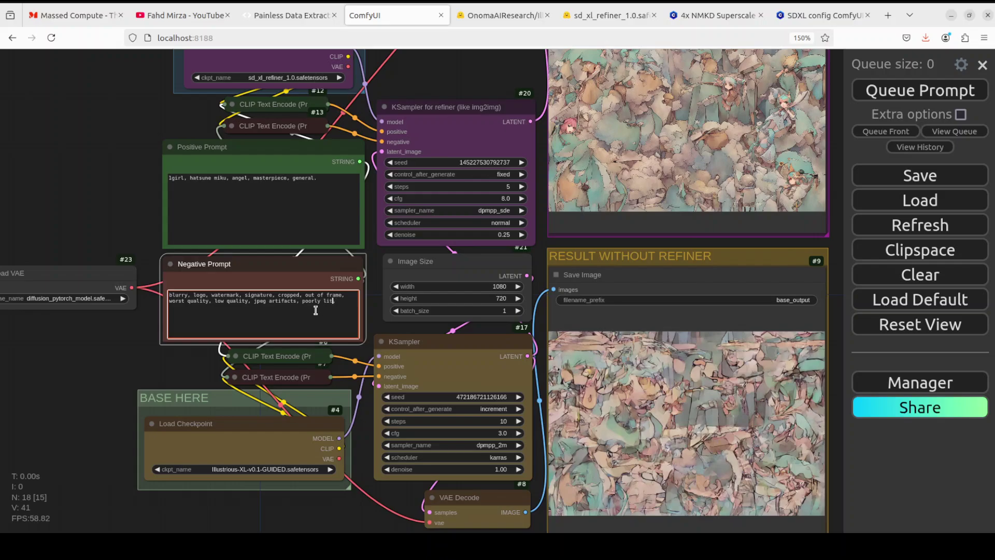
- Append quality and anatomy terms ending 'naked, nsfw' to the negative prompt and regenerate
key("ctrl+v")
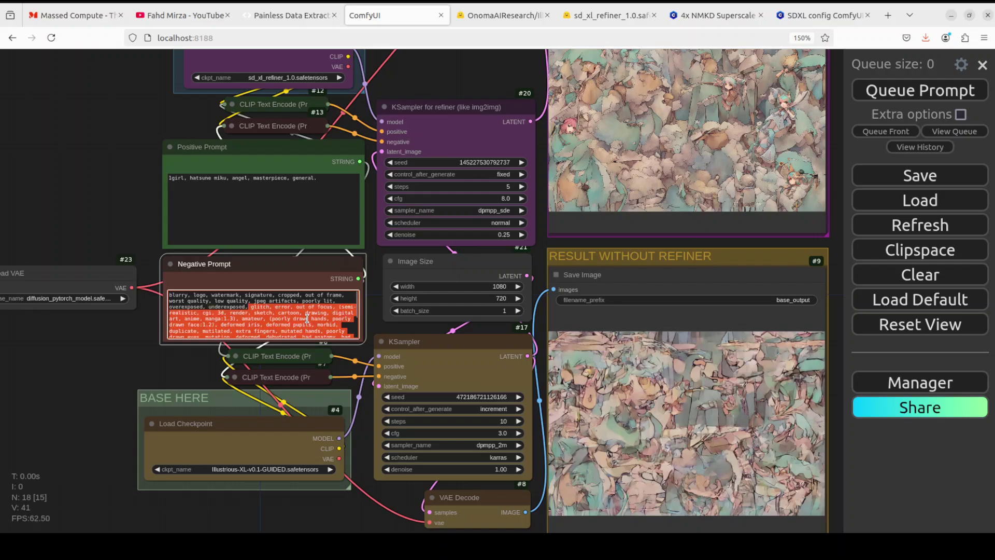
left_click(253, 210)
left_click(263, 315)
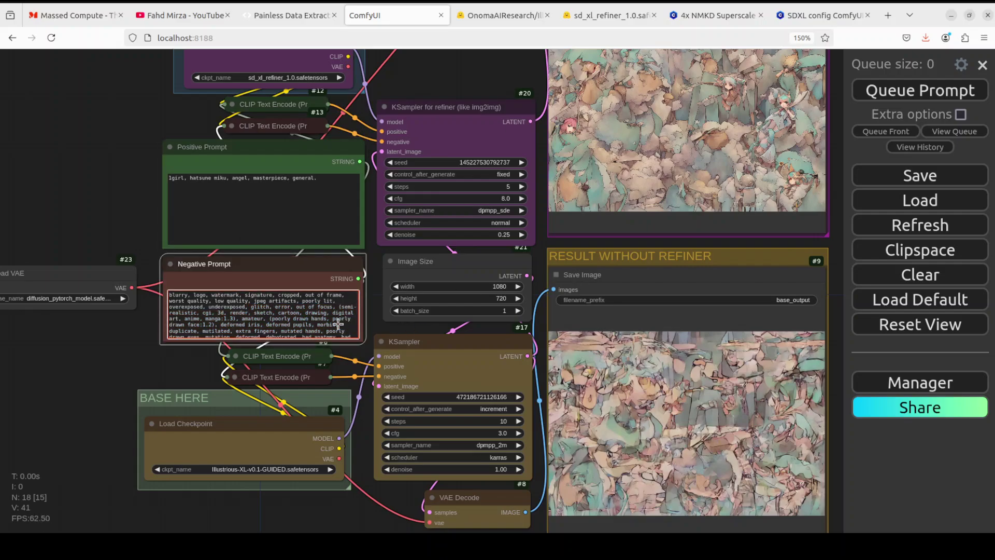
left_click(876, 97)
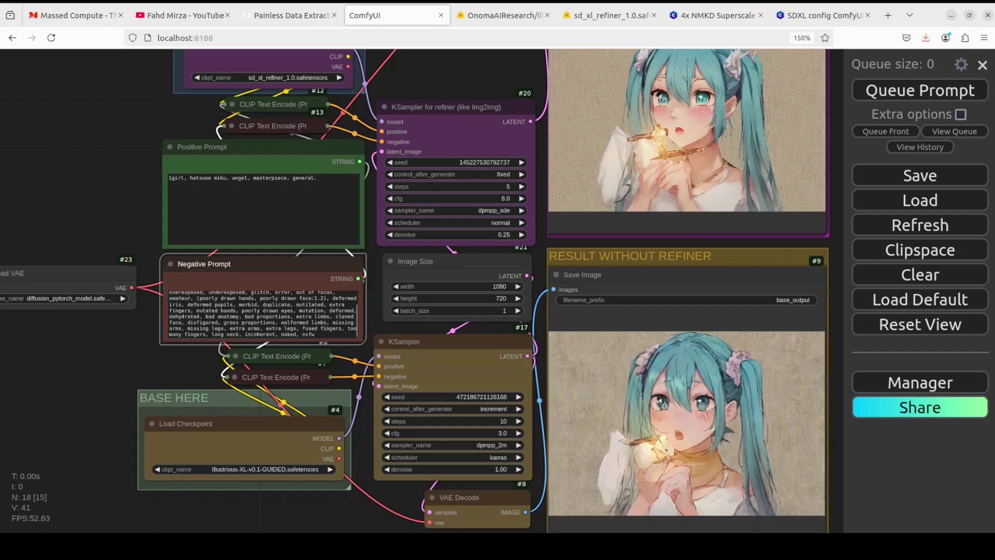
- Paste the nozomi and hikari Blue Archive tag list, ending 'absurdres', over the positive prompt
scroll(262, 313, "up", 1)
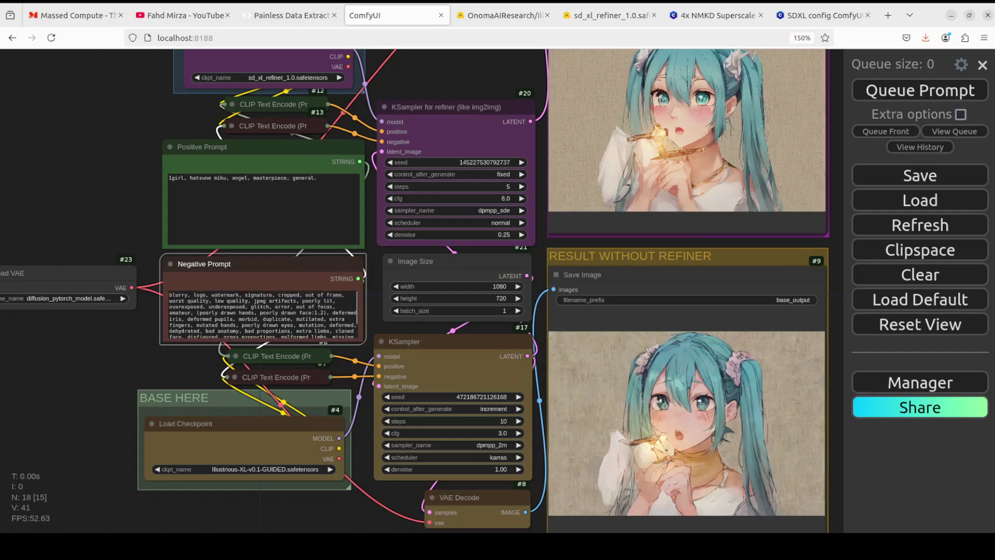
scroll(108, 322, "up", 3)
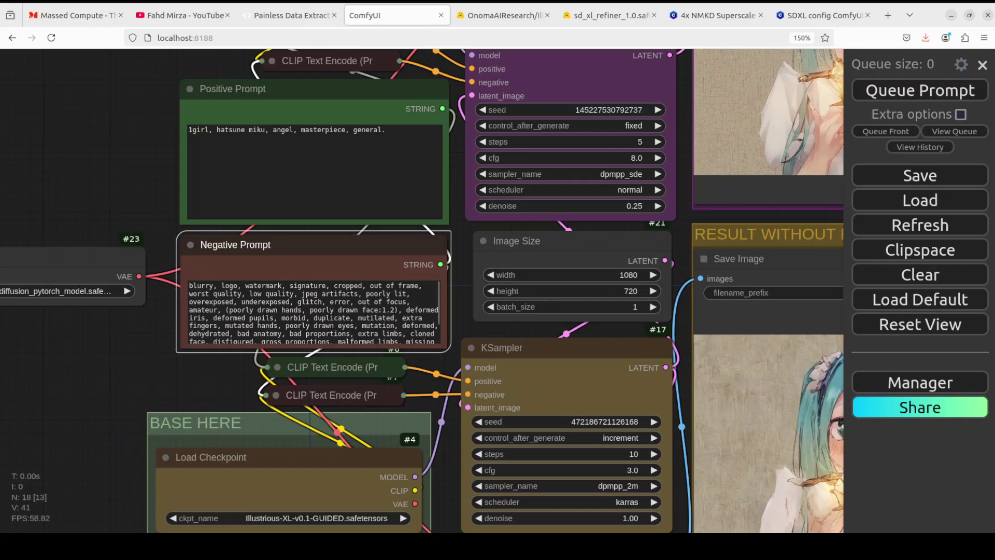
scroll(138, 343, "down", 3)
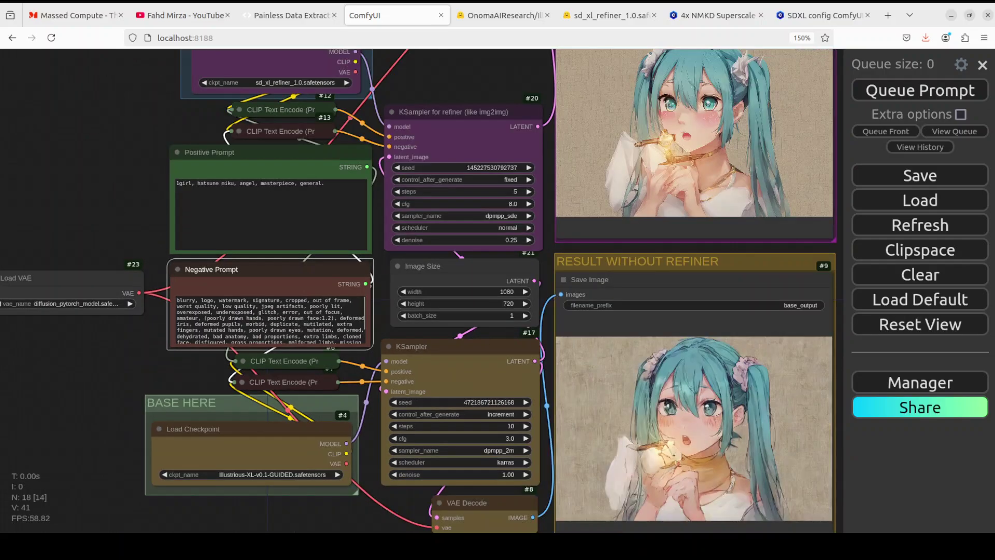
scroll(106, 154, "up", 2)
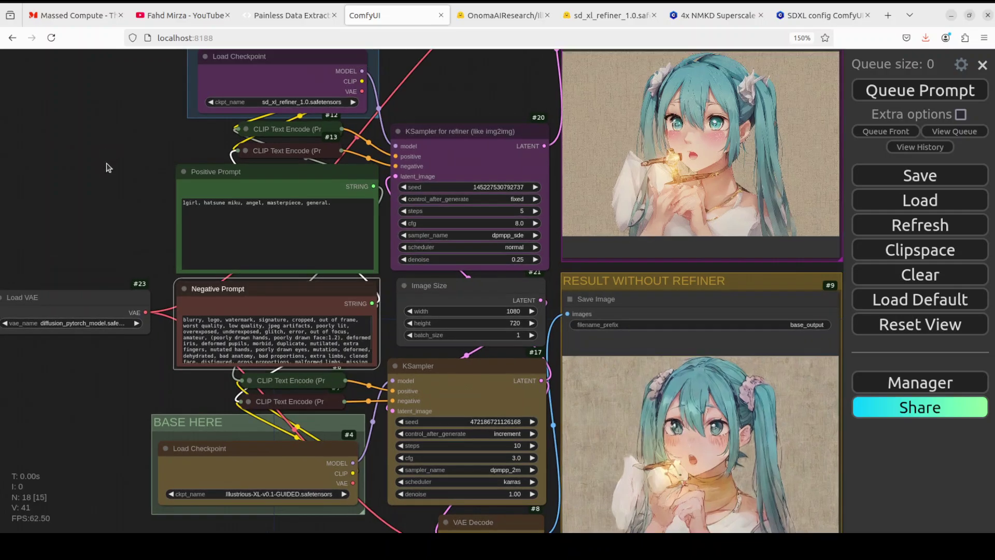
scroll(106, 154, "down", 2)
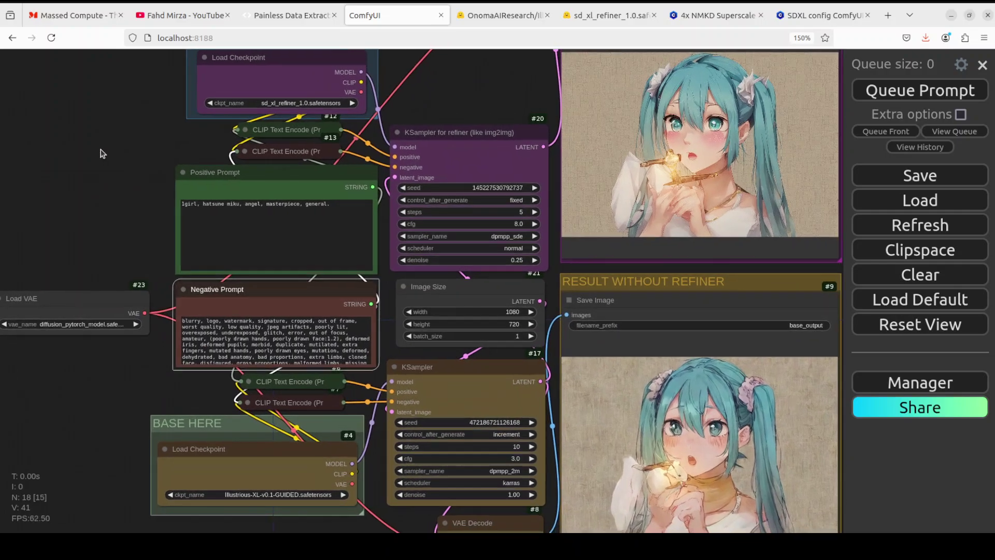
scroll(102, 150, "down", 1)
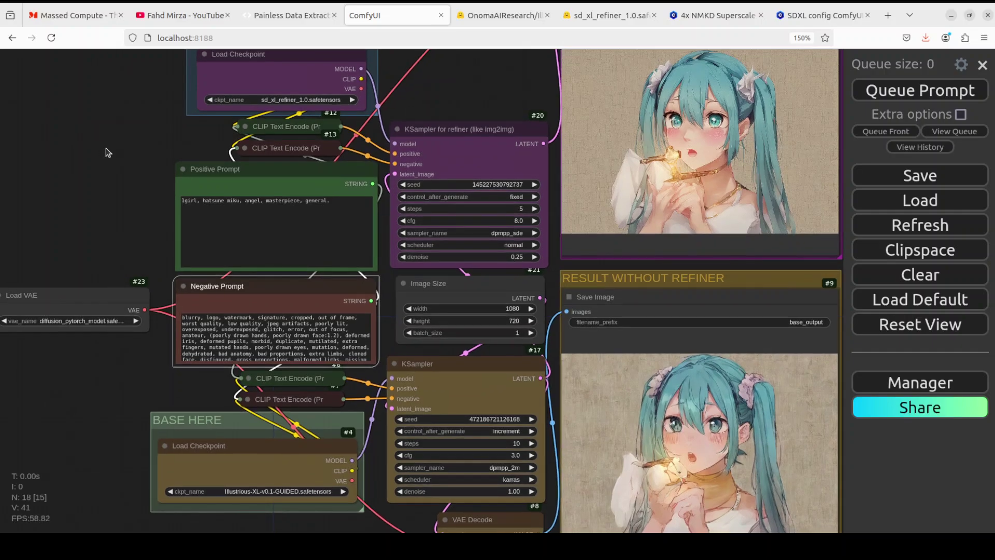
left_click(336, 207)
left_click_drag(327, 200, 159, 196)
type("multiple girls, 2girls, nozomi (blue archive), hikari (blue archive),year 2023,dynamic angle,shiny, hat, pointy ears,long hair, shorts, green hair, siblings, pantyhose, thick eyebrows, demon tail, gloves, open mouth, tail, twintails, smile, blush, looking at viewer, sisters, orange eyes, white gloves, skirt parted lips, simple background,white background, masterpiece, absurdres")
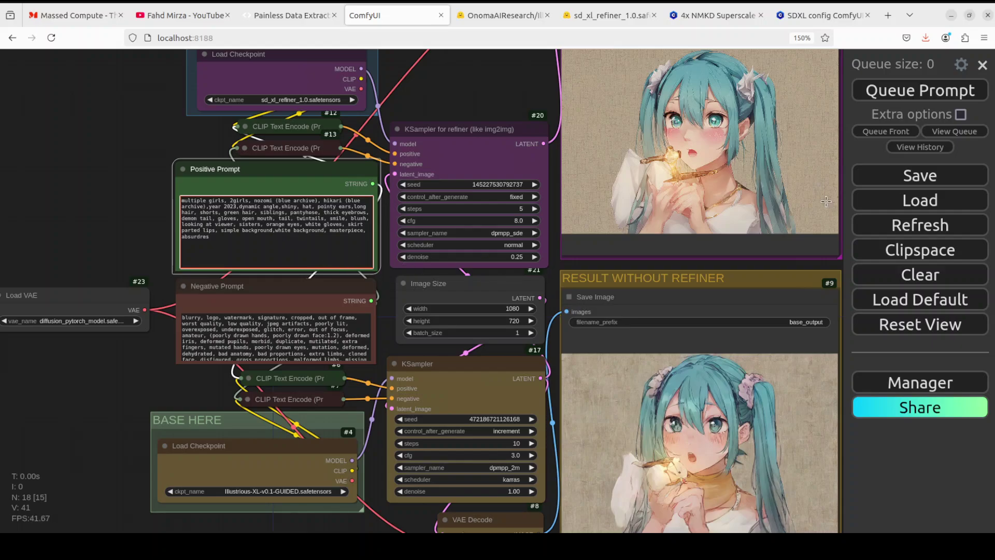
- Render the two Blue Archive girls in both the refined and unrefined outputs
left_click(929, 97)
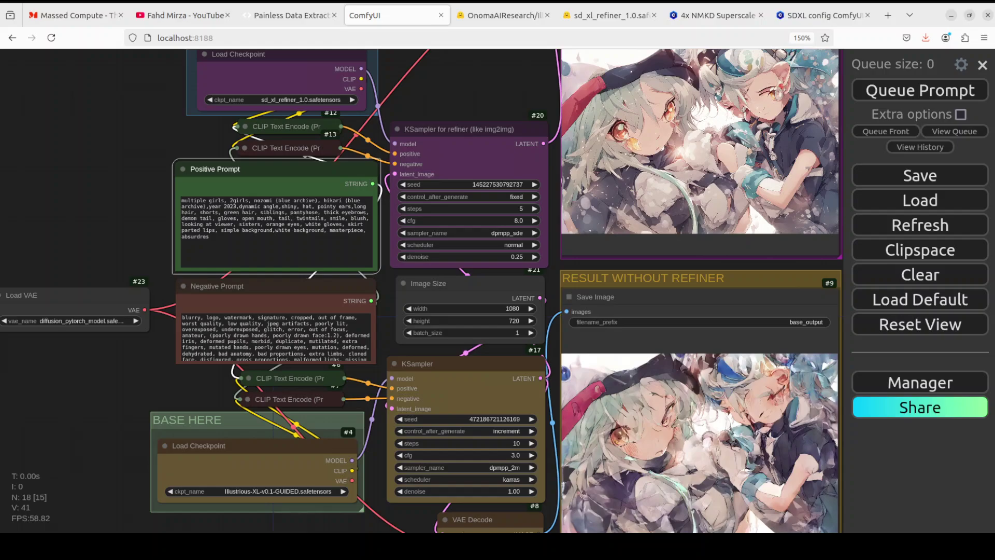
- Paste the winged, long-white-haired Hatsune Miku angel description as the positive prompt and generate
left_click(236, 236)
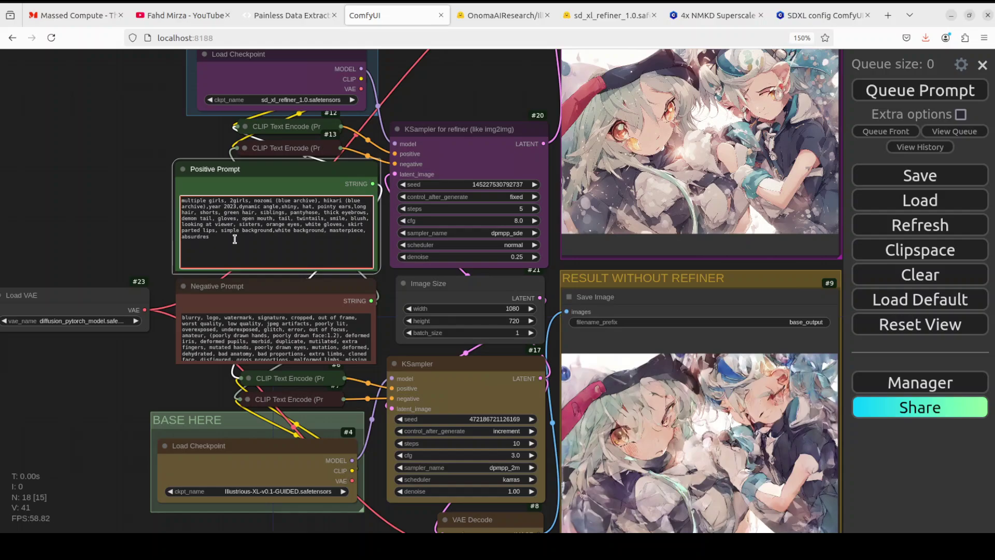
key("ctrl+a")
key("ctrl+v")
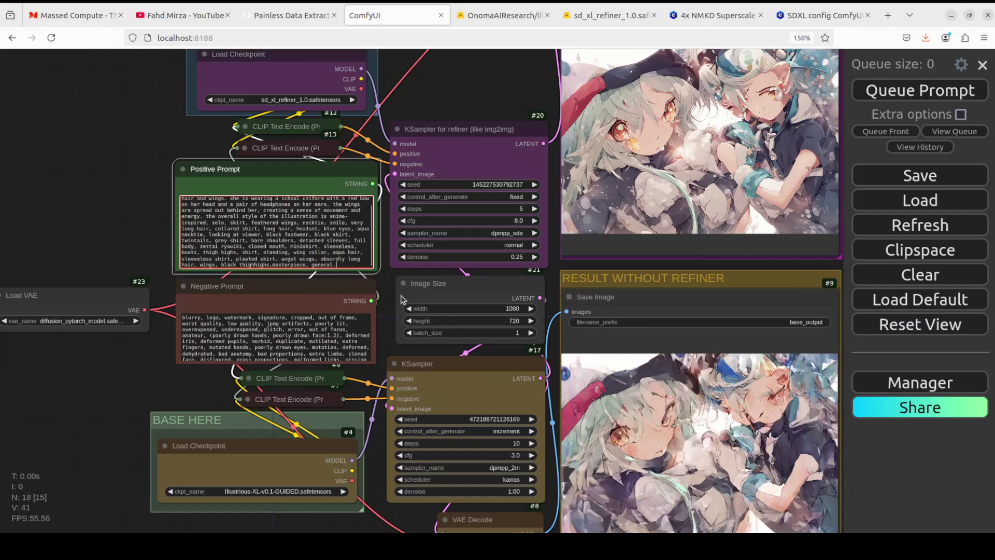
left_click(918, 91)
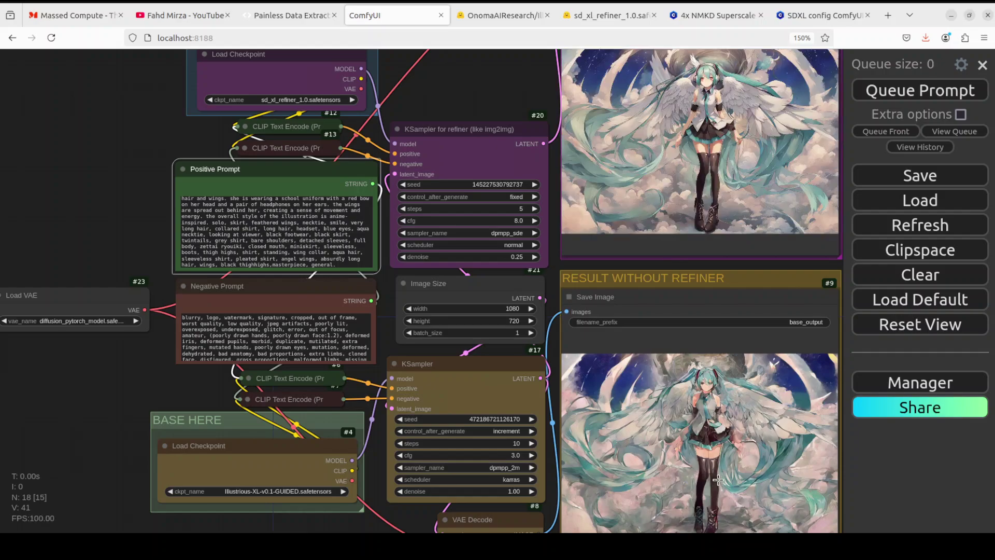
scroll(256, 221, "up", 2)
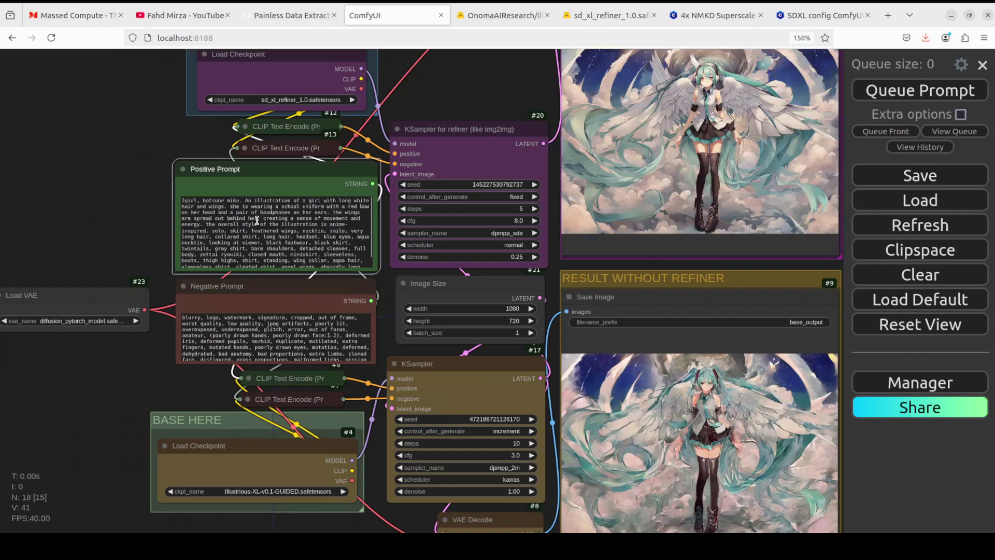
scroll(116, 219, "up", 2)
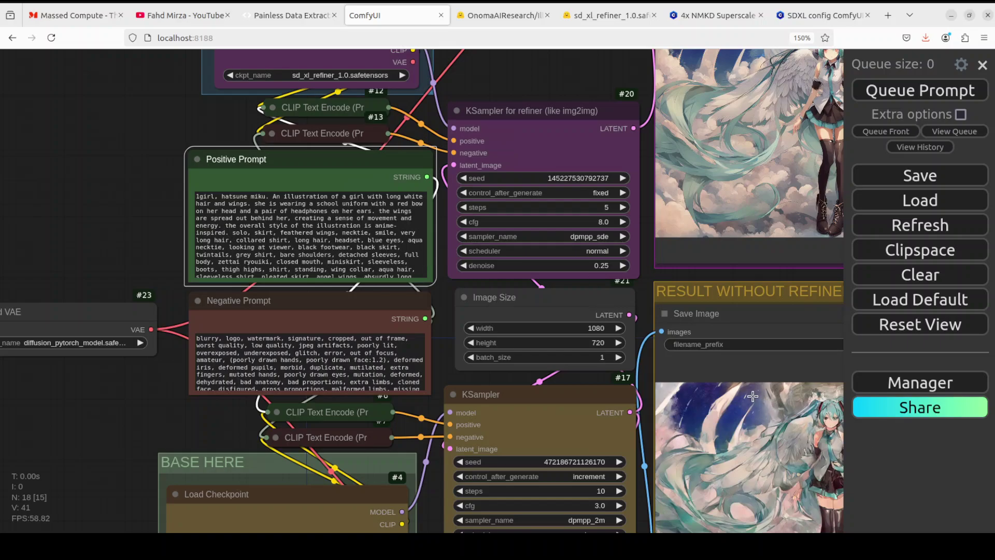
left_click_drag(20, 216, 7, 289)
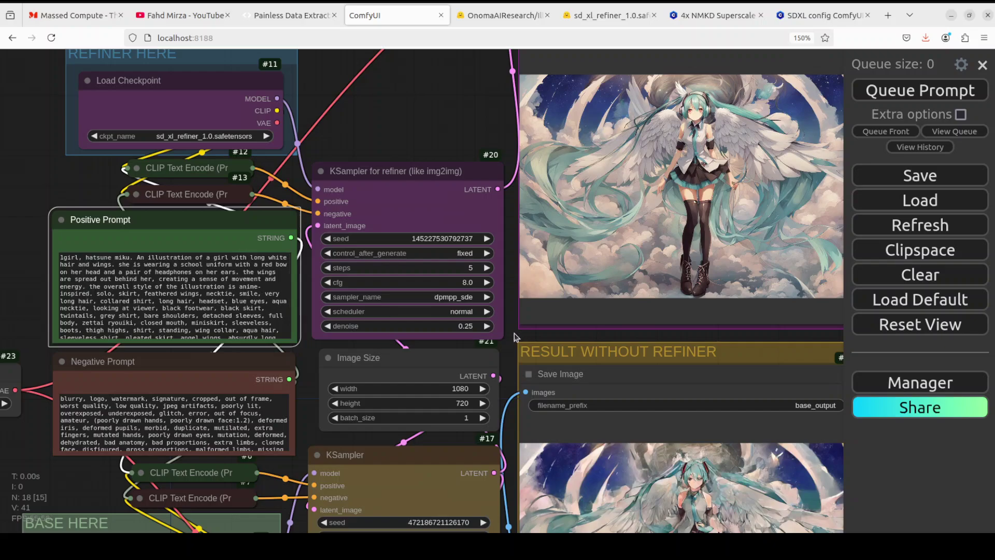
scroll(514, 333, "down", 1)
scroll(510, 329, "down", 4)
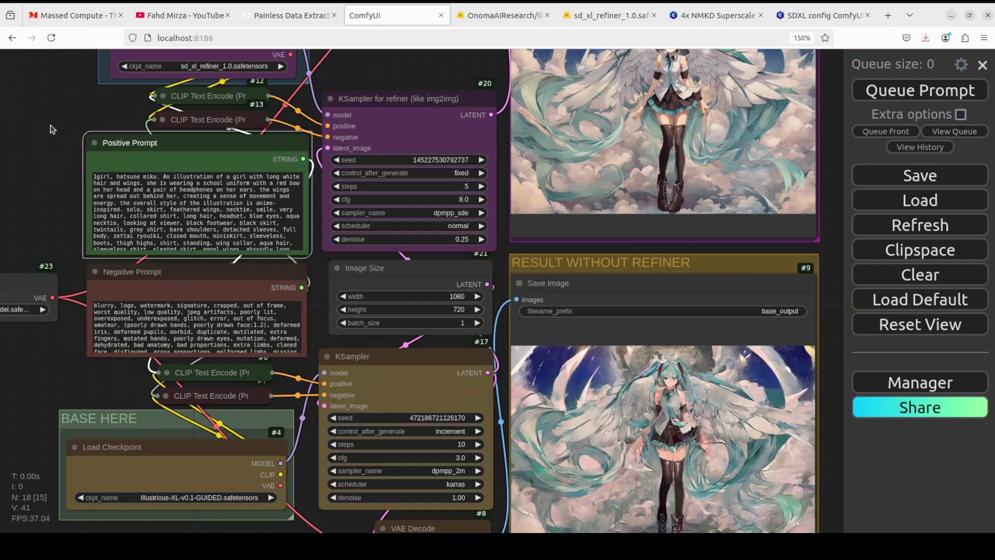
scroll(52, 147, "up", 3)
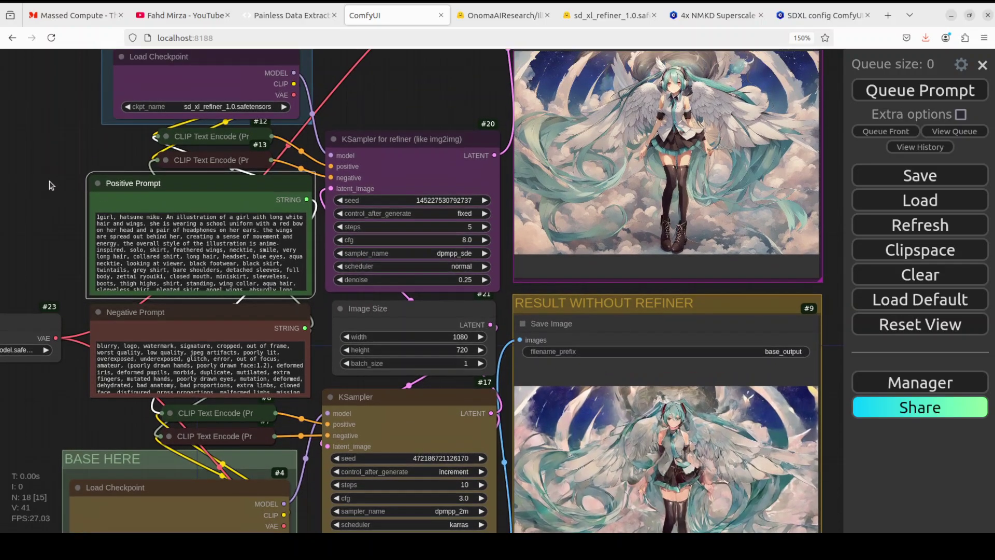
scroll(50, 197, "up", 3)
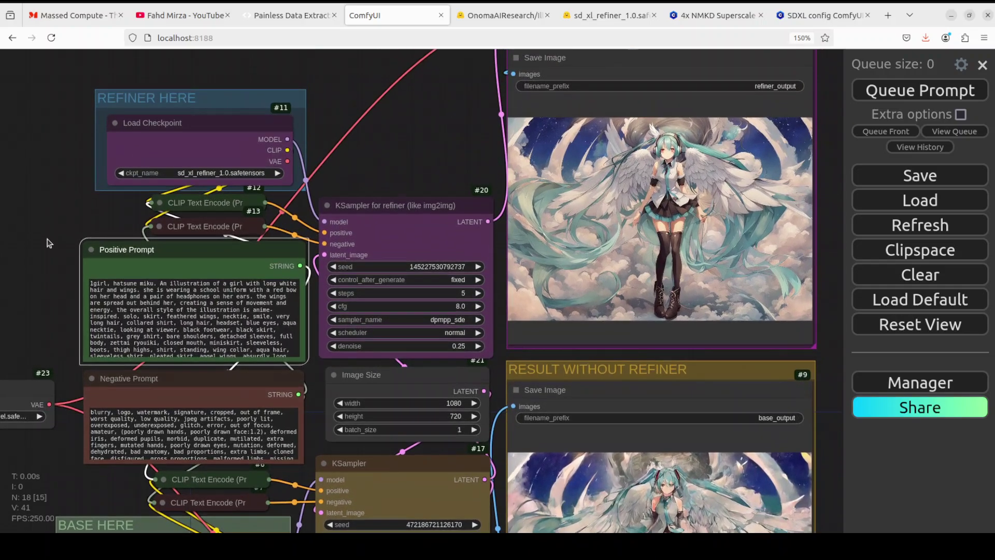
scroll(48, 210, "up", 2)
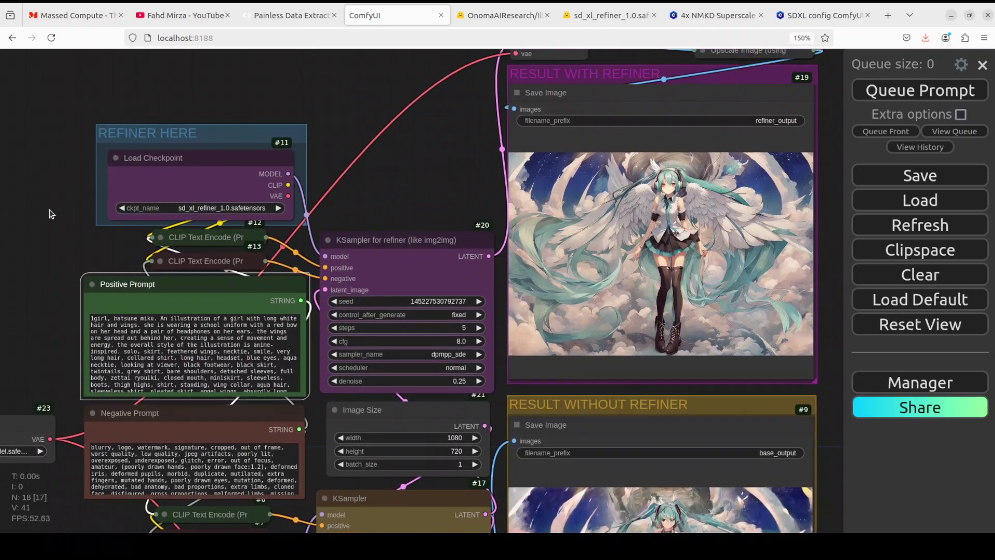
left_click_drag(49, 209, 49, 206)
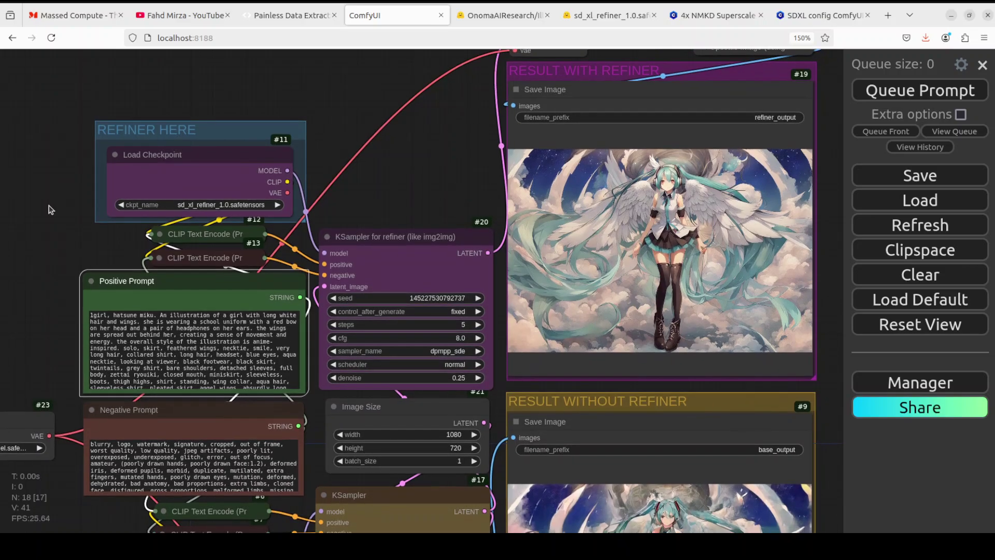
scroll(50, 119, "down", 6)
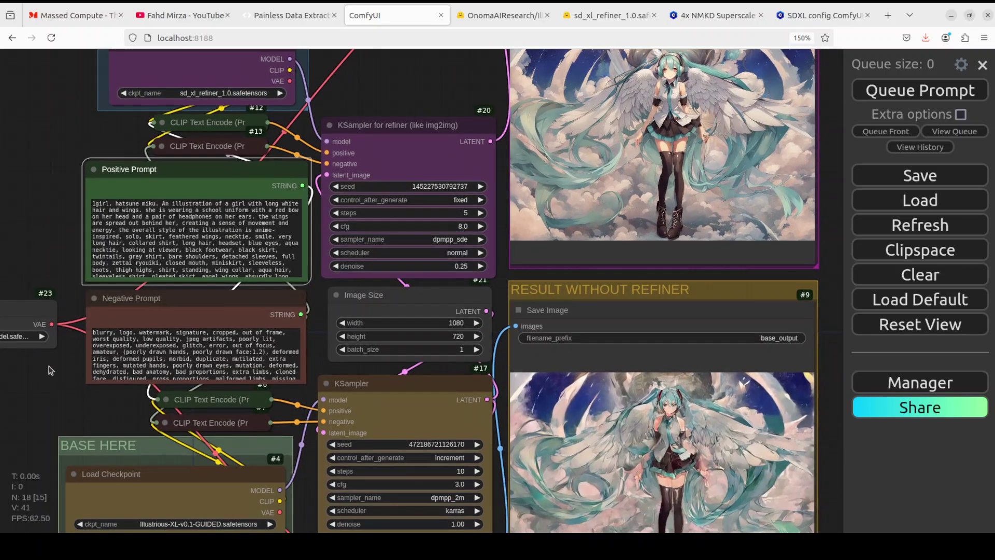
left_click_drag(57, 363, 73, 310)
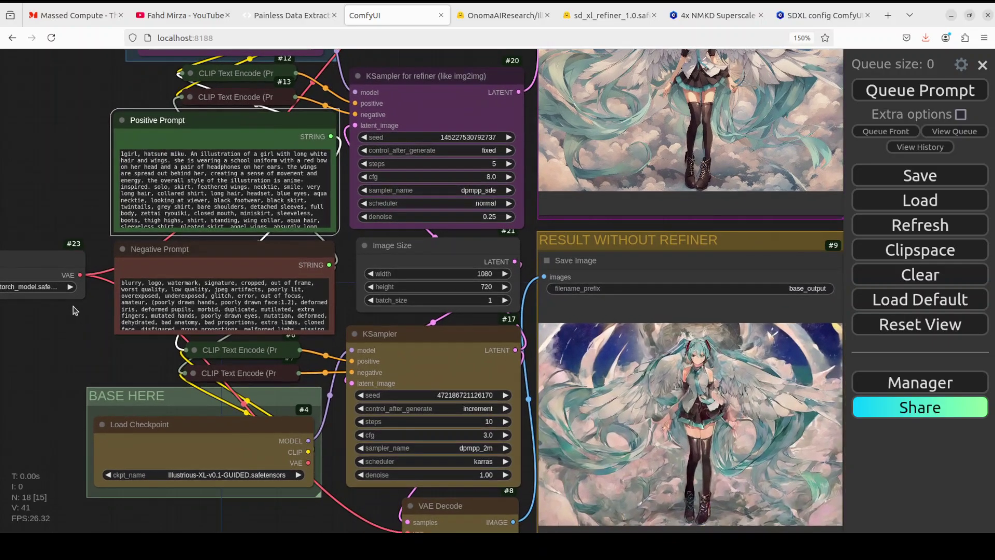
scroll(74, 310, "down", 1)
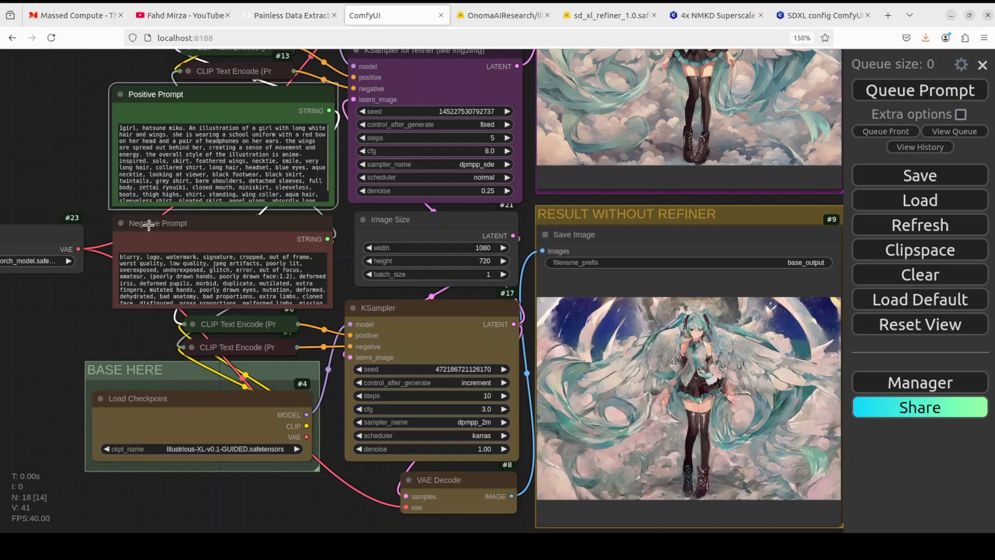
- Go from the AgentQL homepage tab to the YouTube channel's 'comfyui' search results
left_click(282, 16)
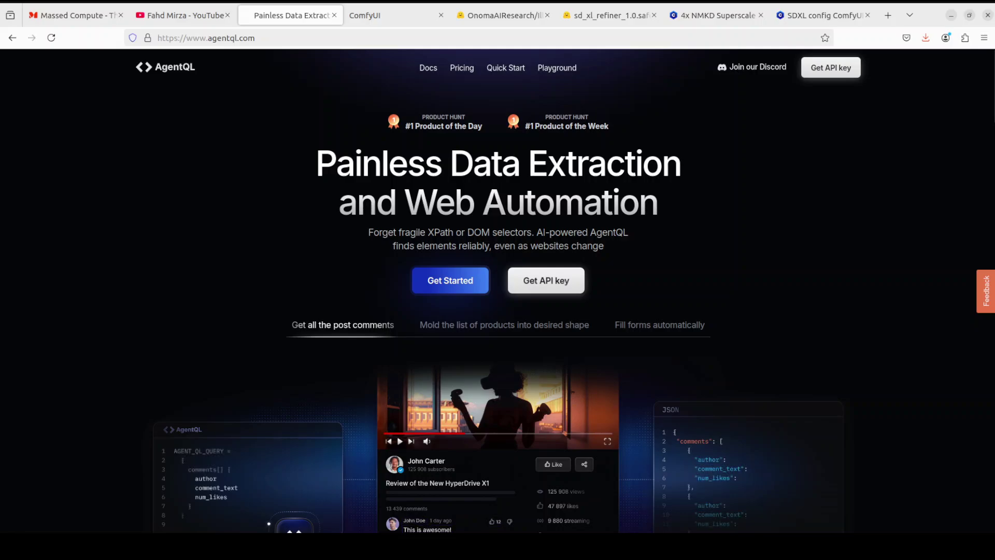
left_click(184, 15)
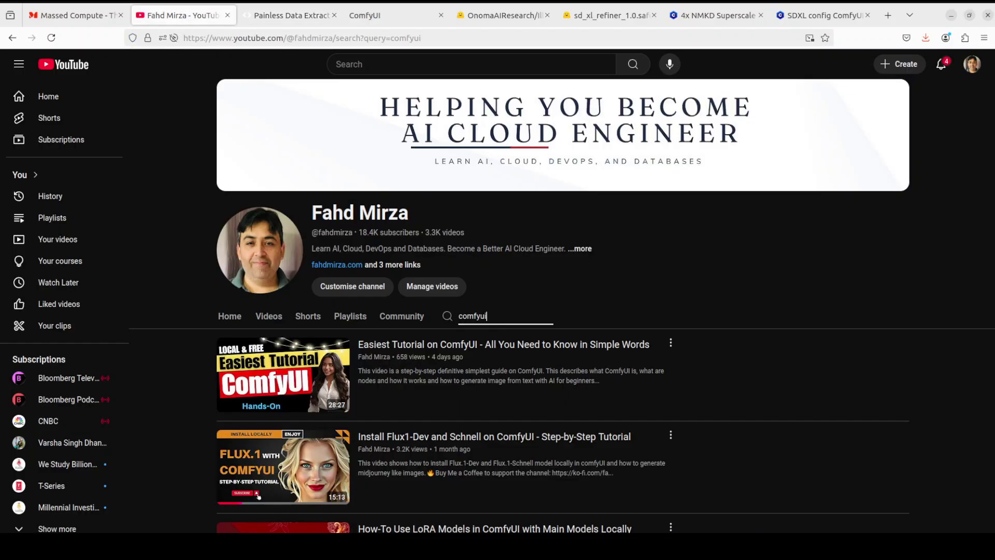